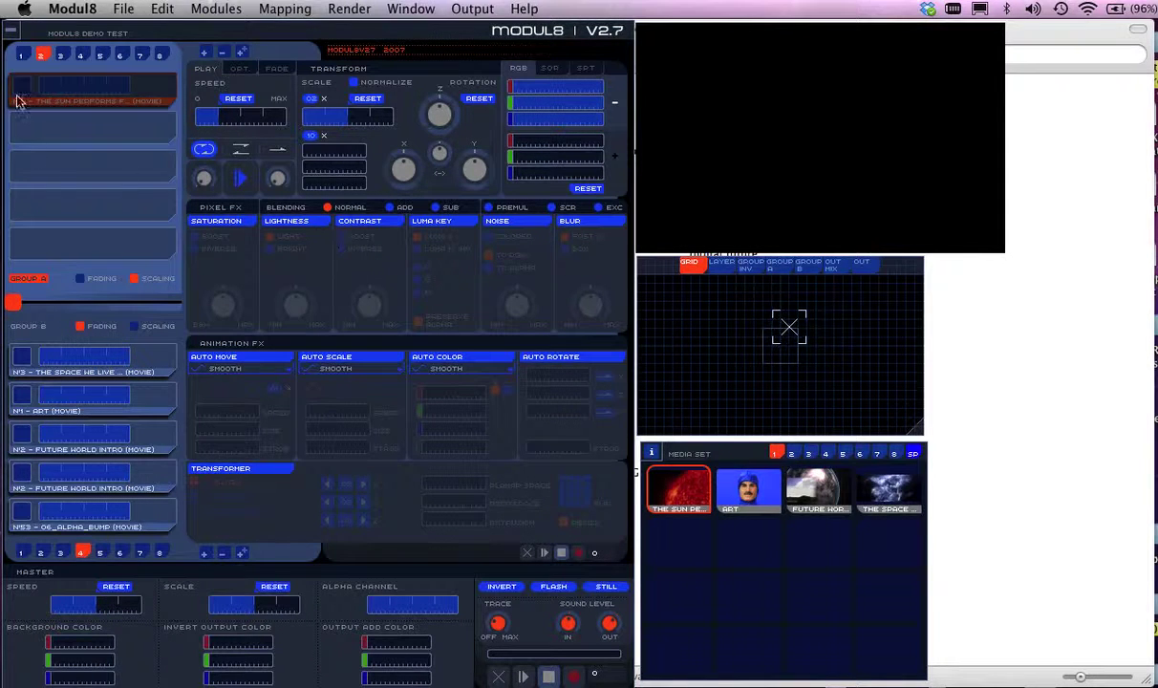
# Flip through layer banks 1–2 and media pages 4 and 1, land on empty page 2, and open the File menu
pyautogui.click(22, 57)
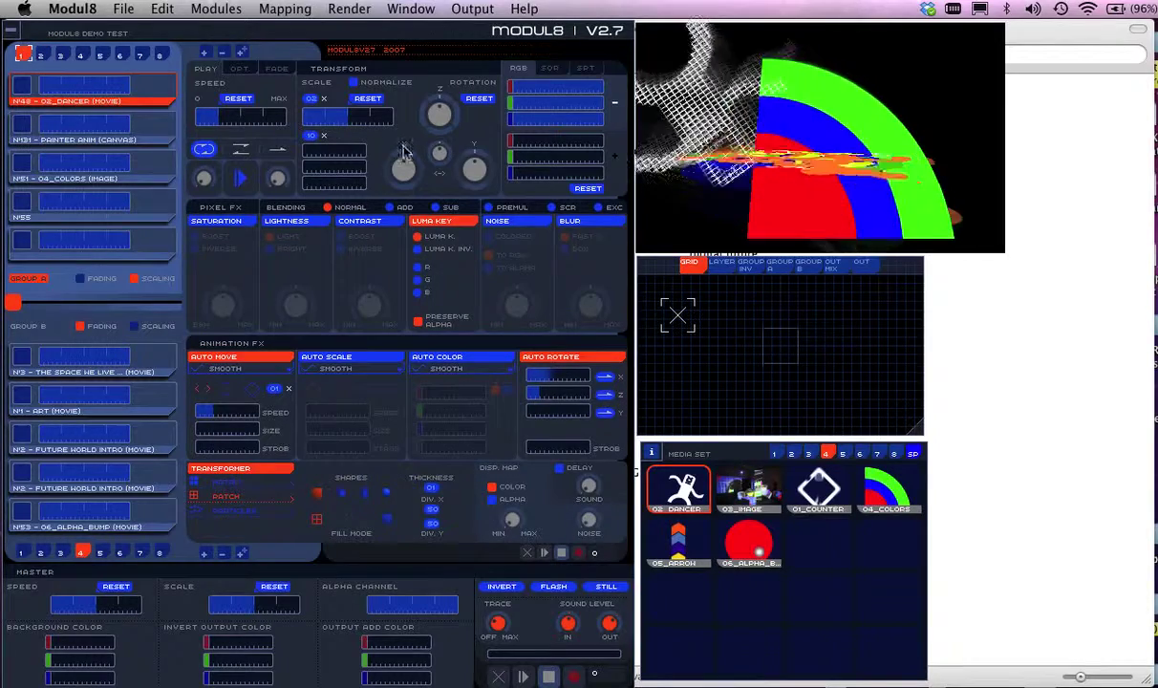
pyautogui.click(43, 55)
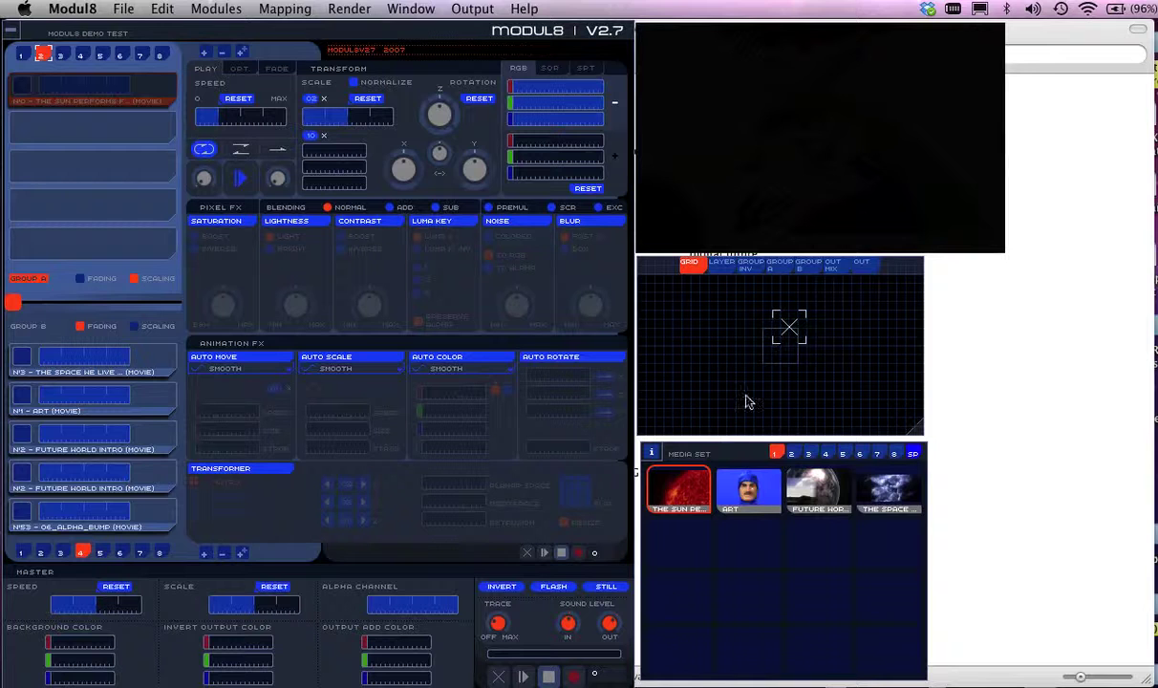
pyautogui.click(827, 454)
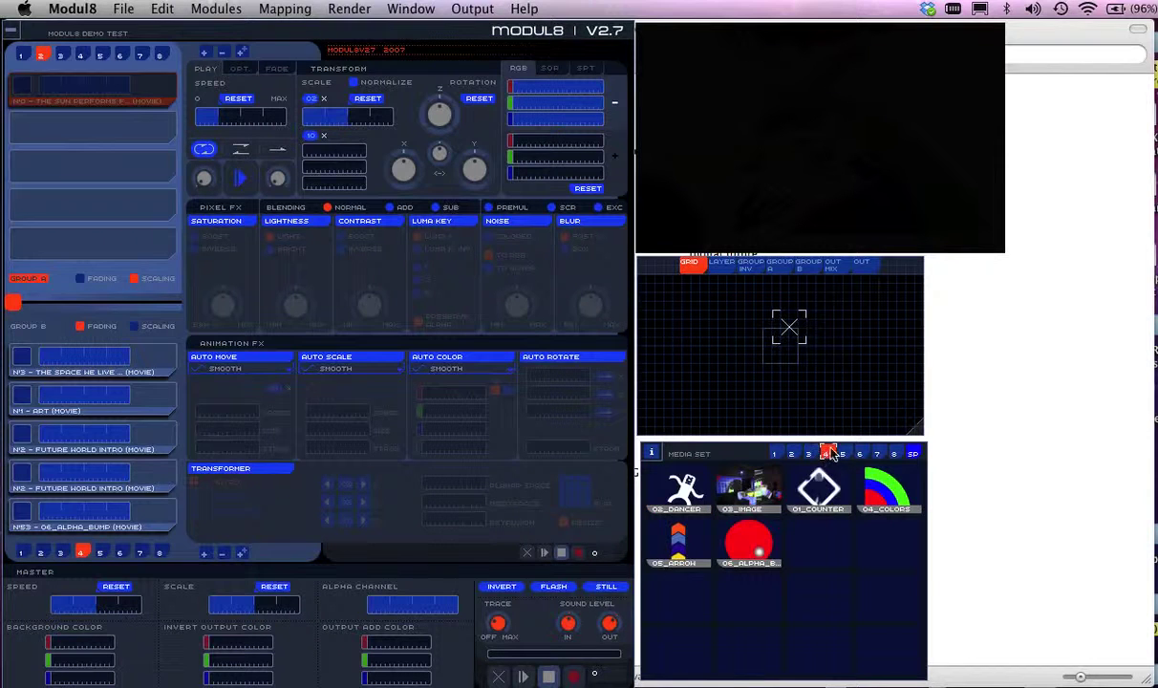
pyautogui.click(776, 455)
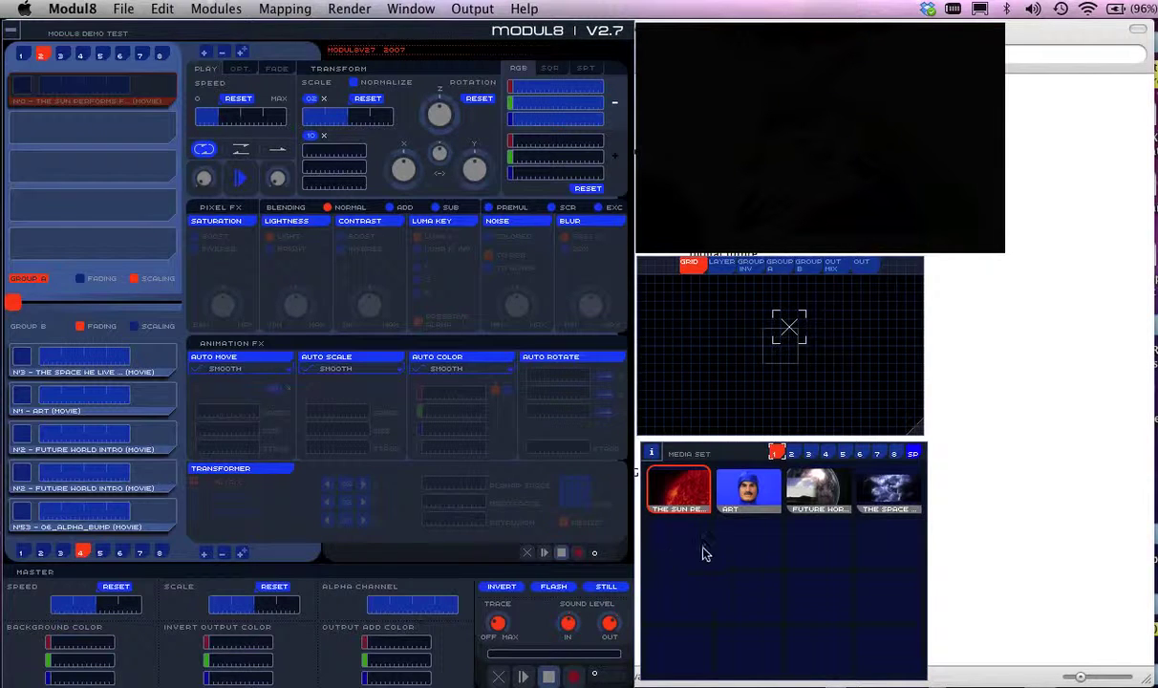
pyautogui.click(793, 456)
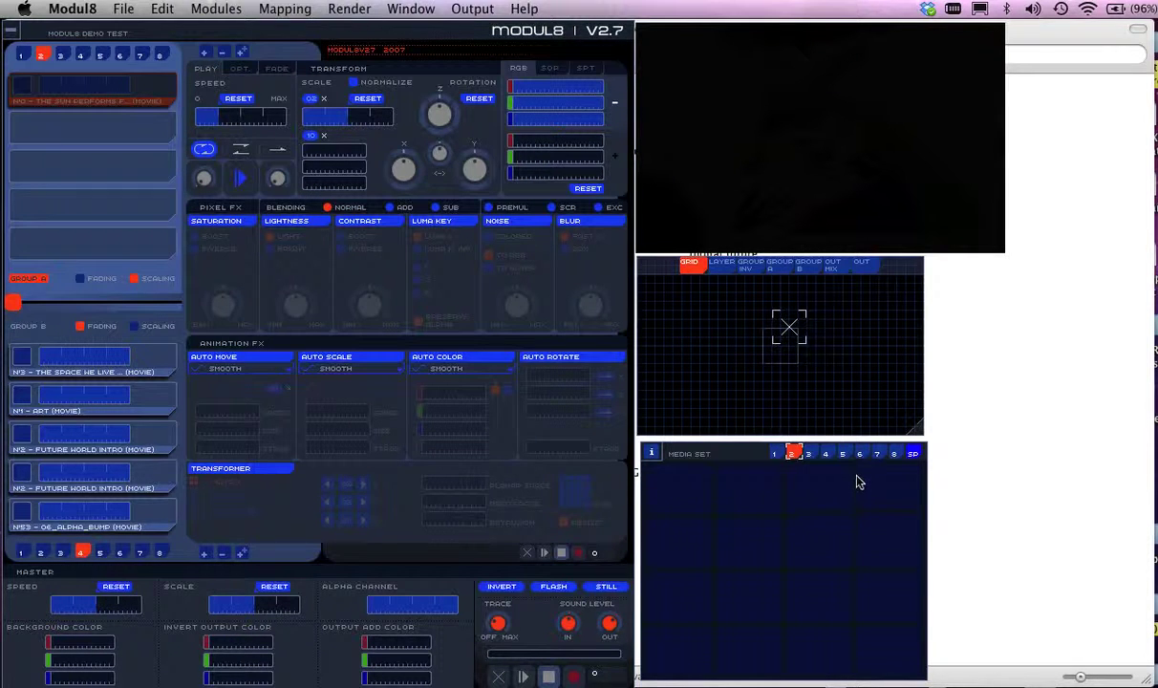
pyautogui.click(123, 9)
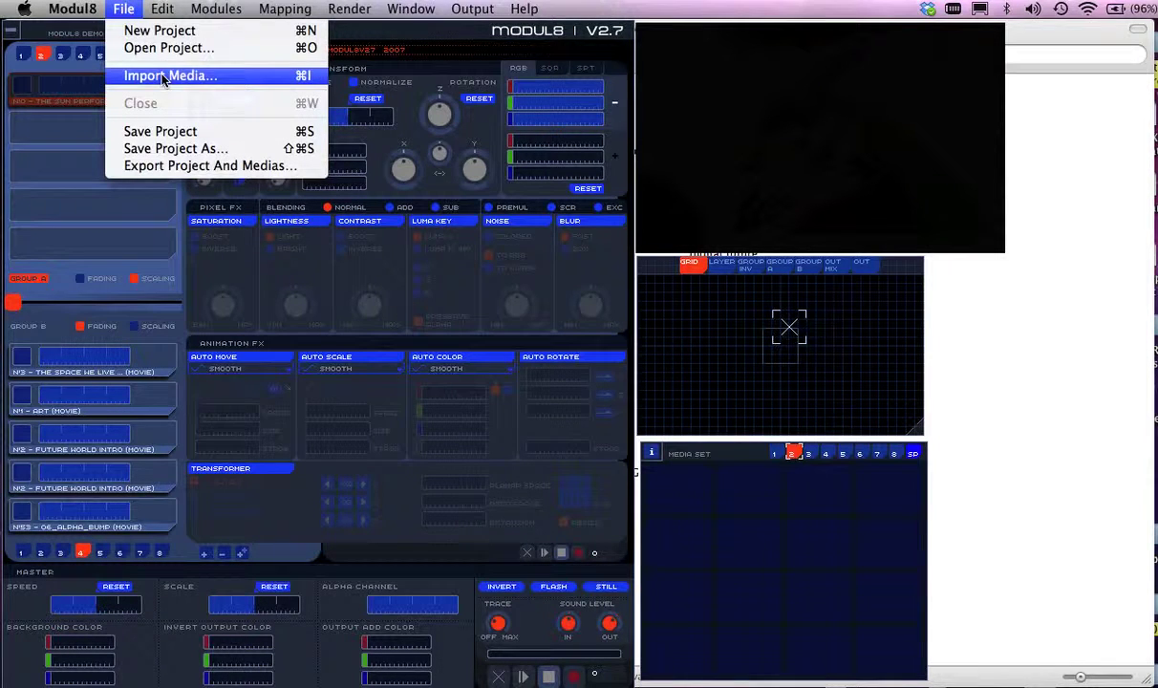
# Select the four JPG photos in Finder and drag them into Modul8's media set page 2
pyautogui.click(992, 395)
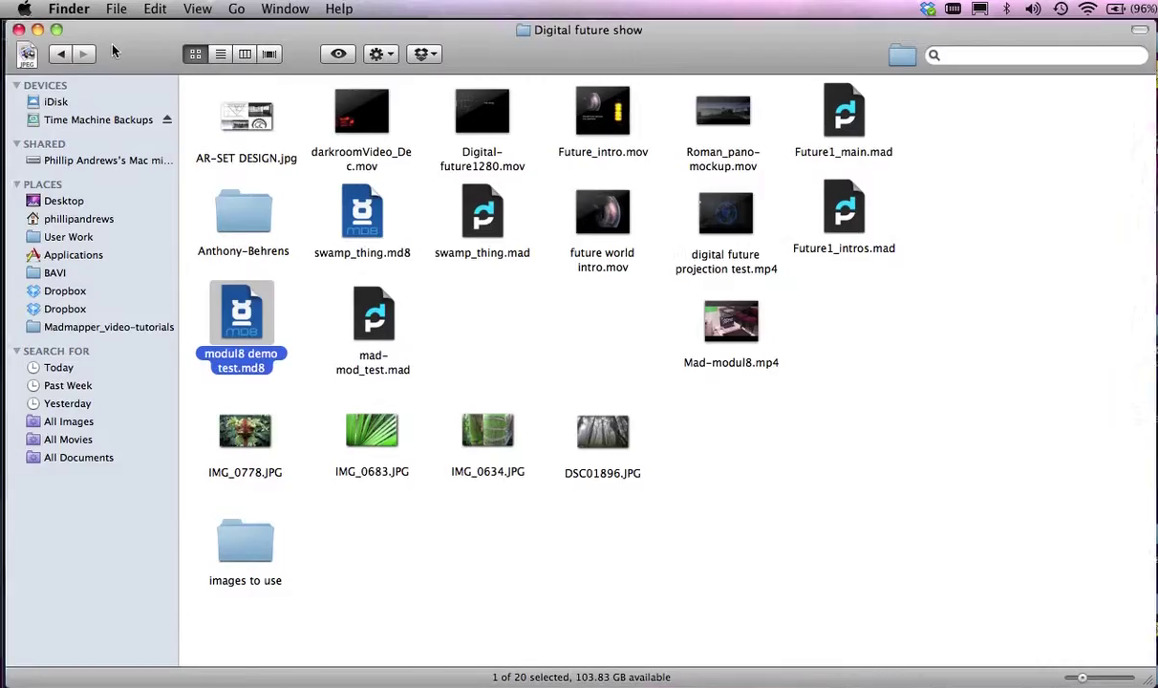
pyautogui.moveTo(107, 38); pyautogui.dragTo(890, 89)
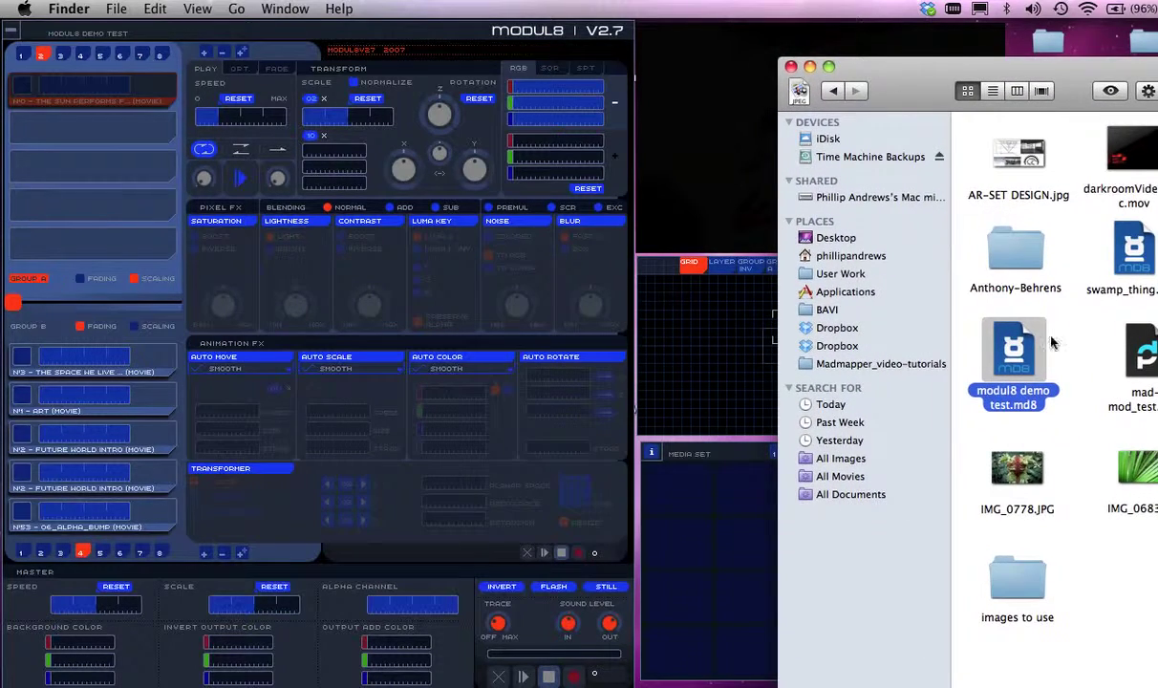
pyautogui.moveTo(914, 93); pyautogui.dragTo(676, 104)
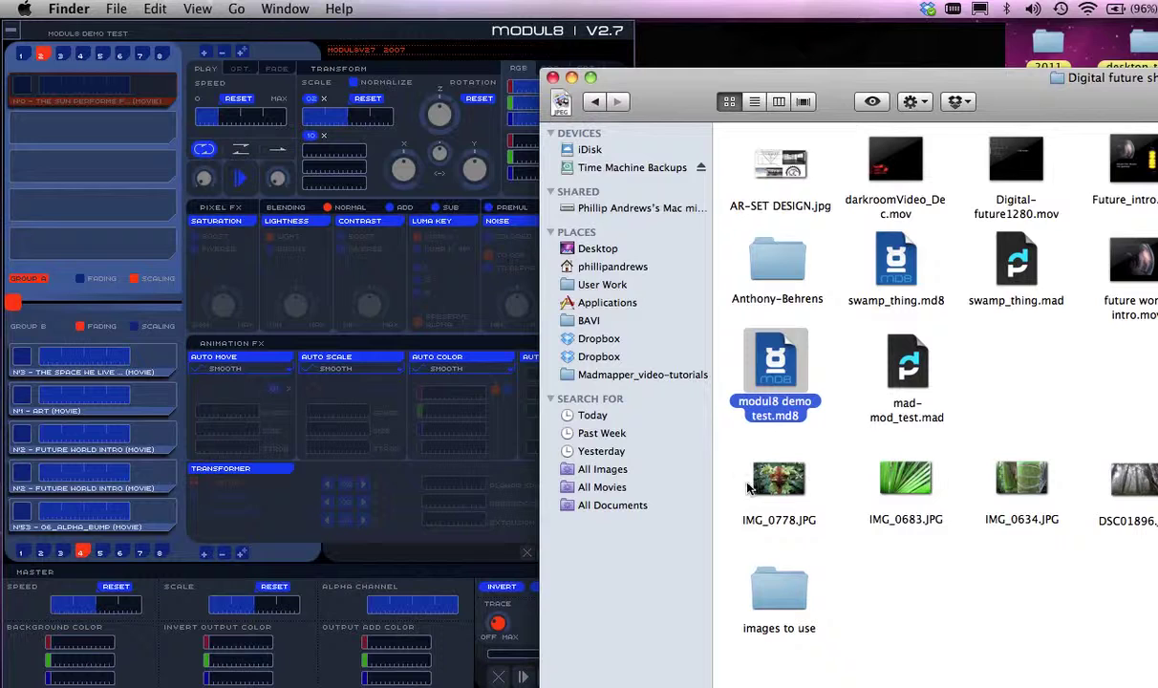
pyautogui.moveTo(742, 481); pyautogui.dragTo(1065, 456)
pyautogui.moveTo(635, 107); pyautogui.dragTo(946, 111)
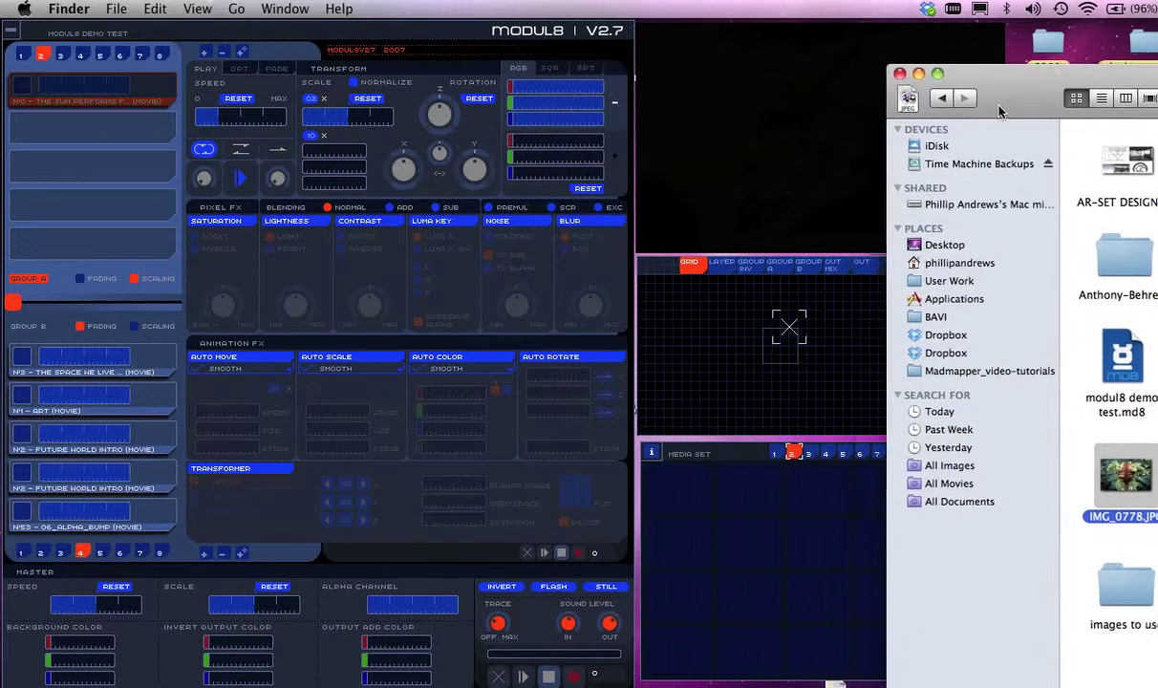
pyautogui.moveTo(1126, 485); pyautogui.dragTo(718, 472)
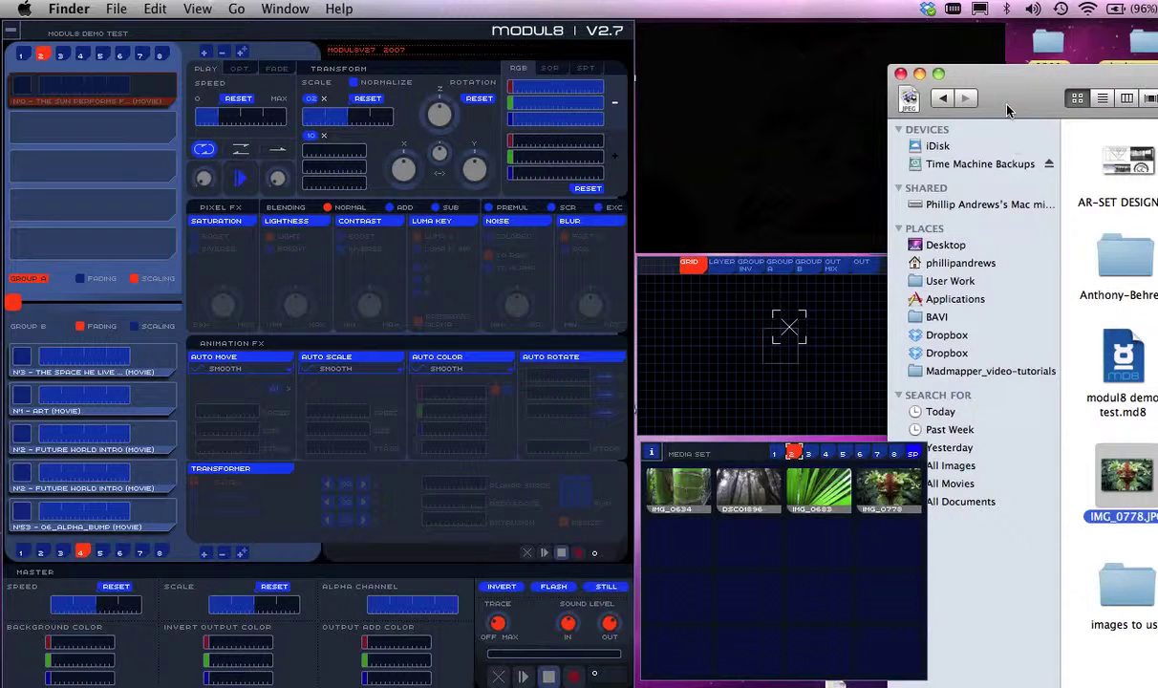
# Drag the 'images to use' folder into the media set as well, then return to Modul8
pyautogui.moveTo(1008, 110); pyautogui.dragTo(968, 89)
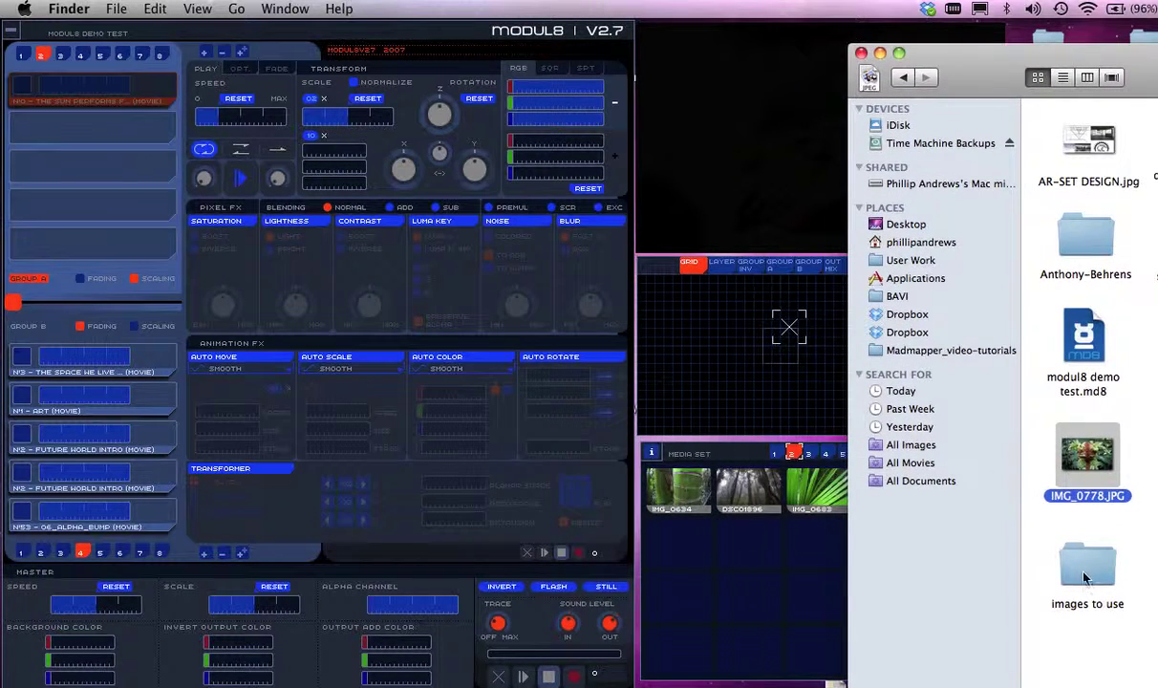
pyautogui.moveTo(1085, 577); pyautogui.dragTo(679, 531)
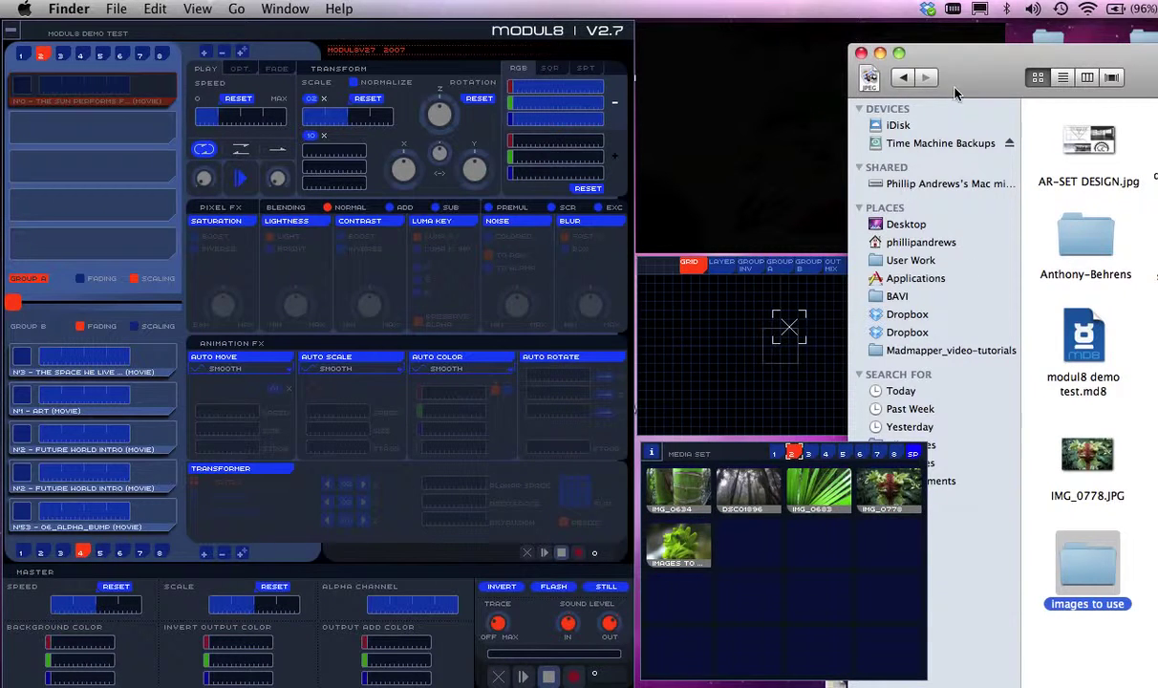
pyautogui.click(899, 52)
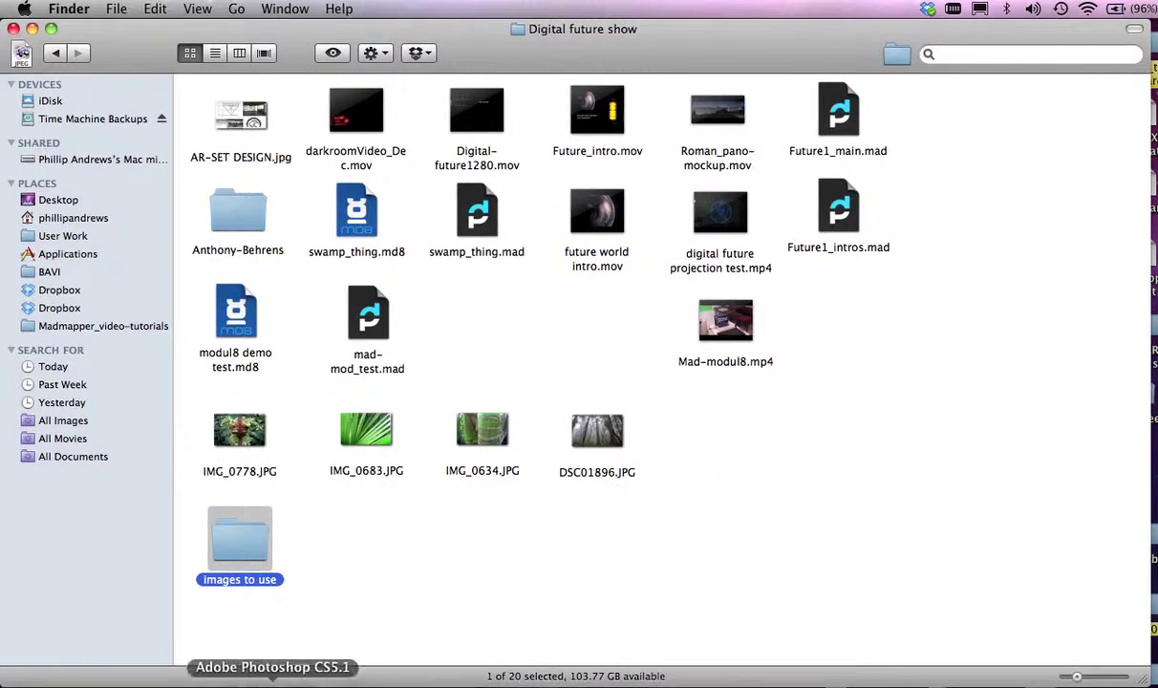
pyautogui.click(428, 680)
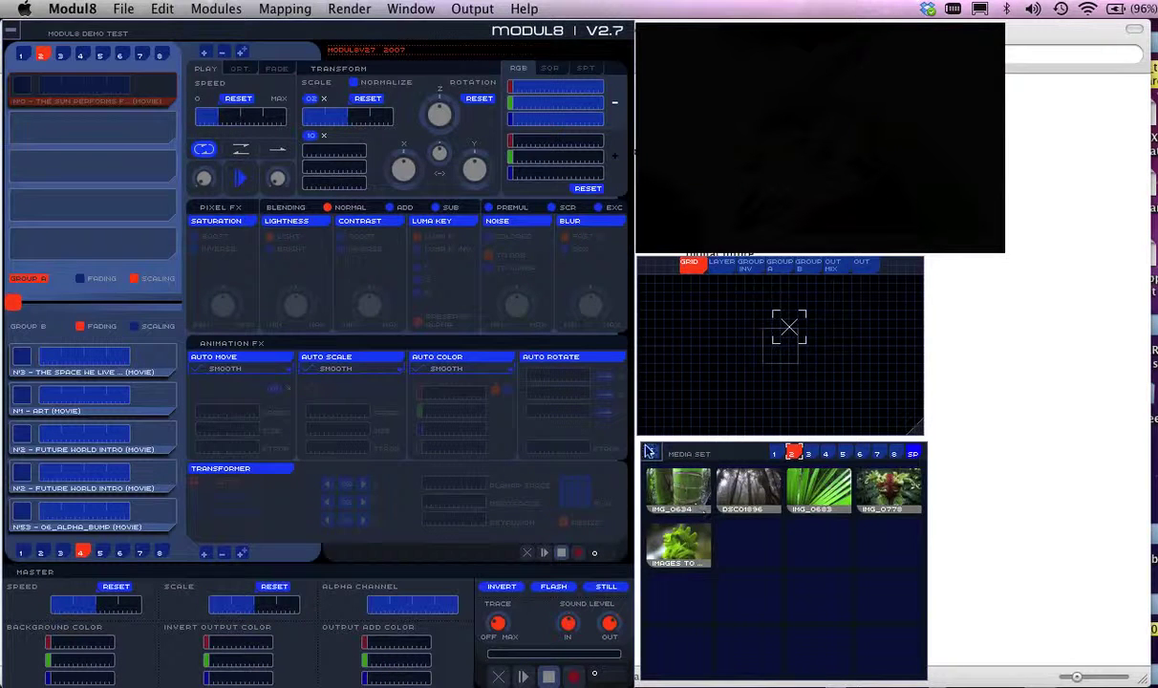
# Add a new empty layer, then load the 'images to use' clip from media page 2 into layer 1
pyautogui.click(21, 89)
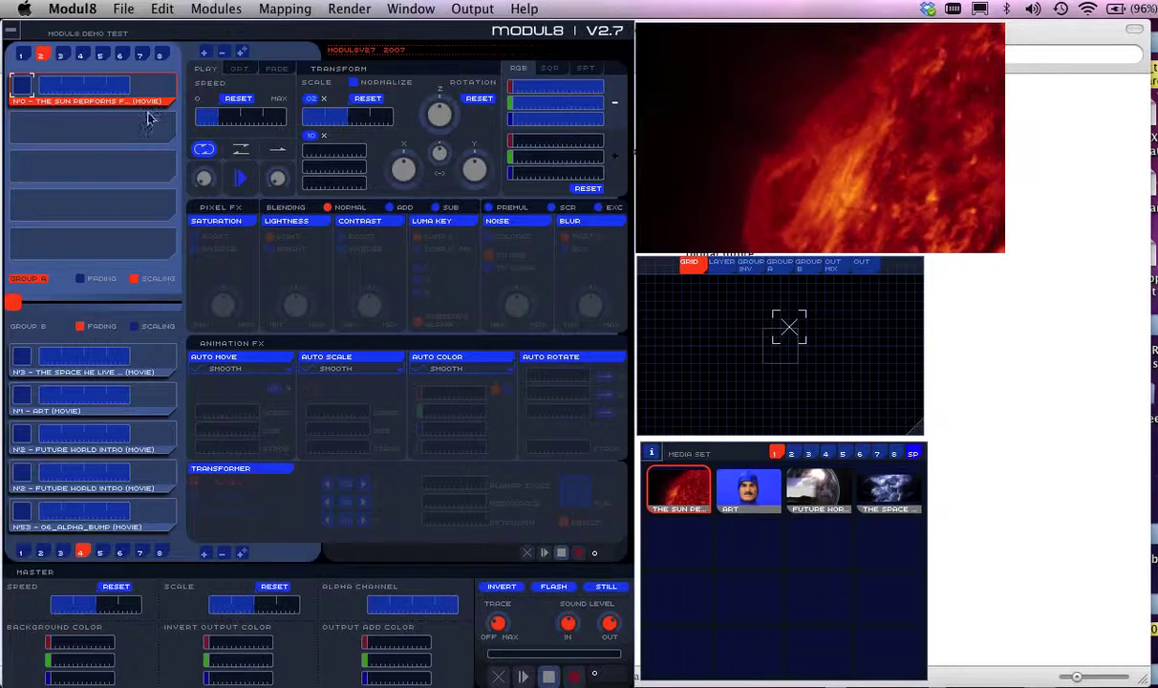
pyautogui.click(205, 52)
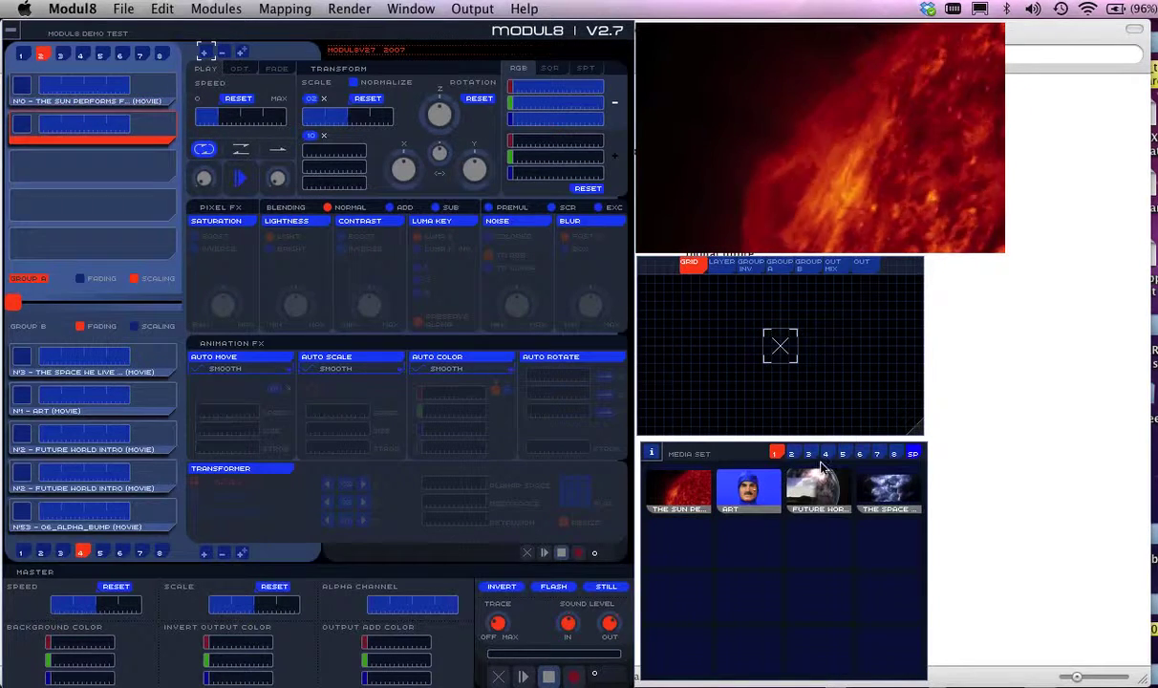
pyautogui.click(791, 453)
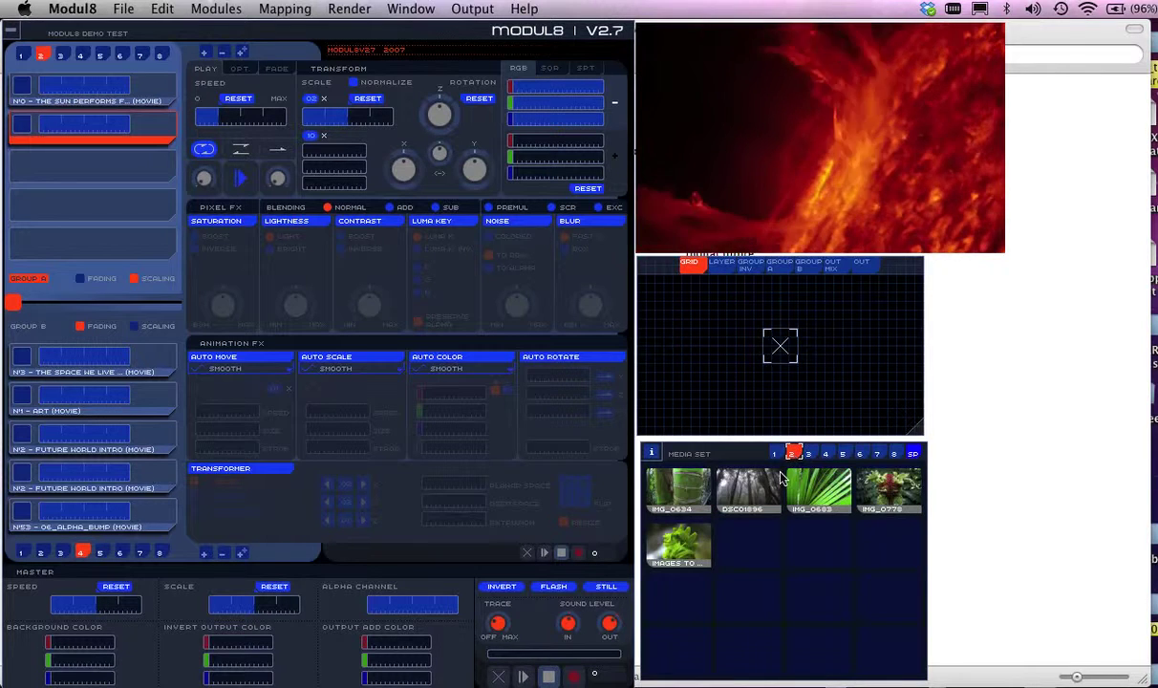
pyautogui.click(24, 88)
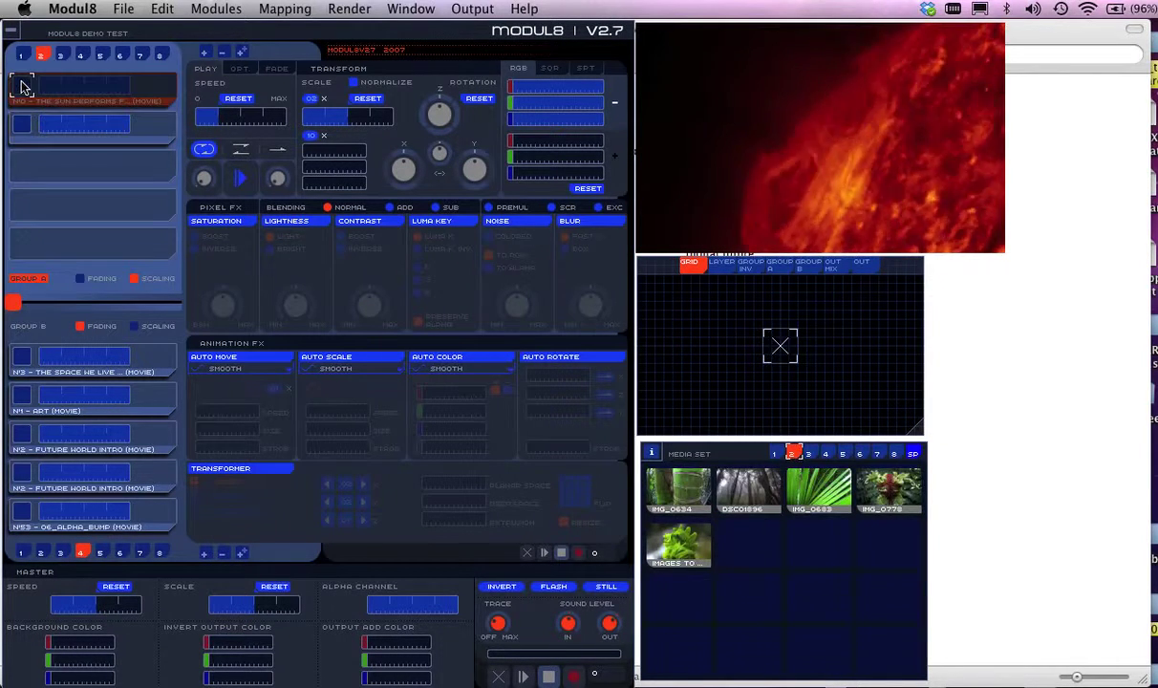
pyautogui.click(24, 88)
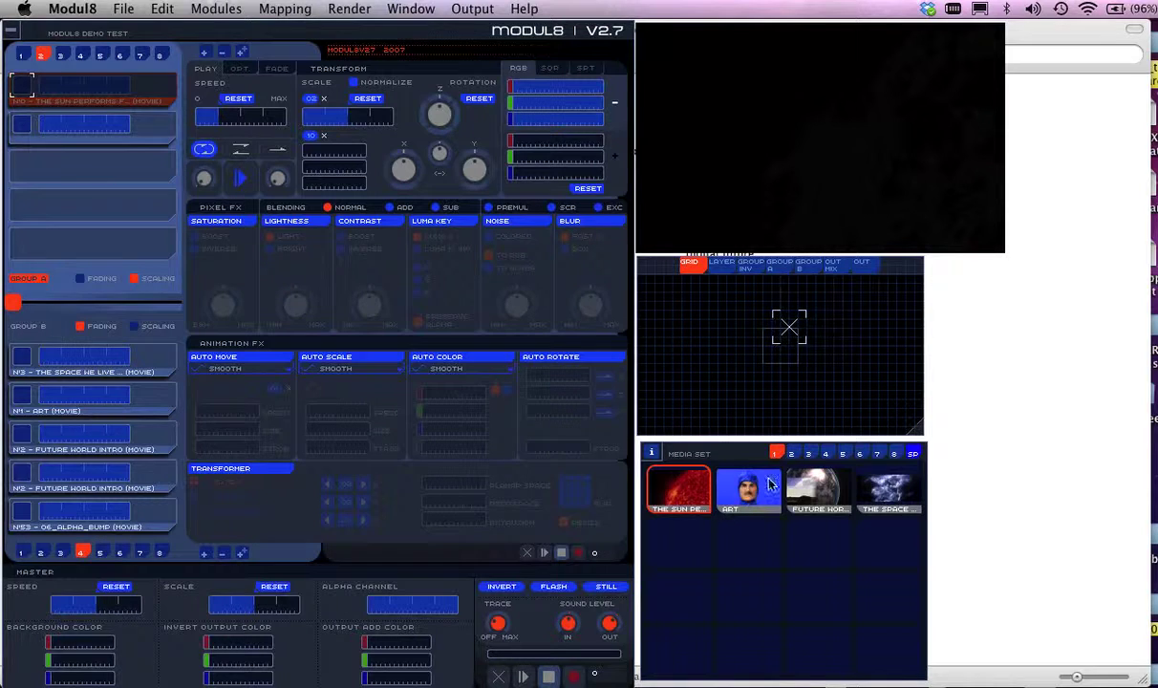
pyautogui.click(793, 455)
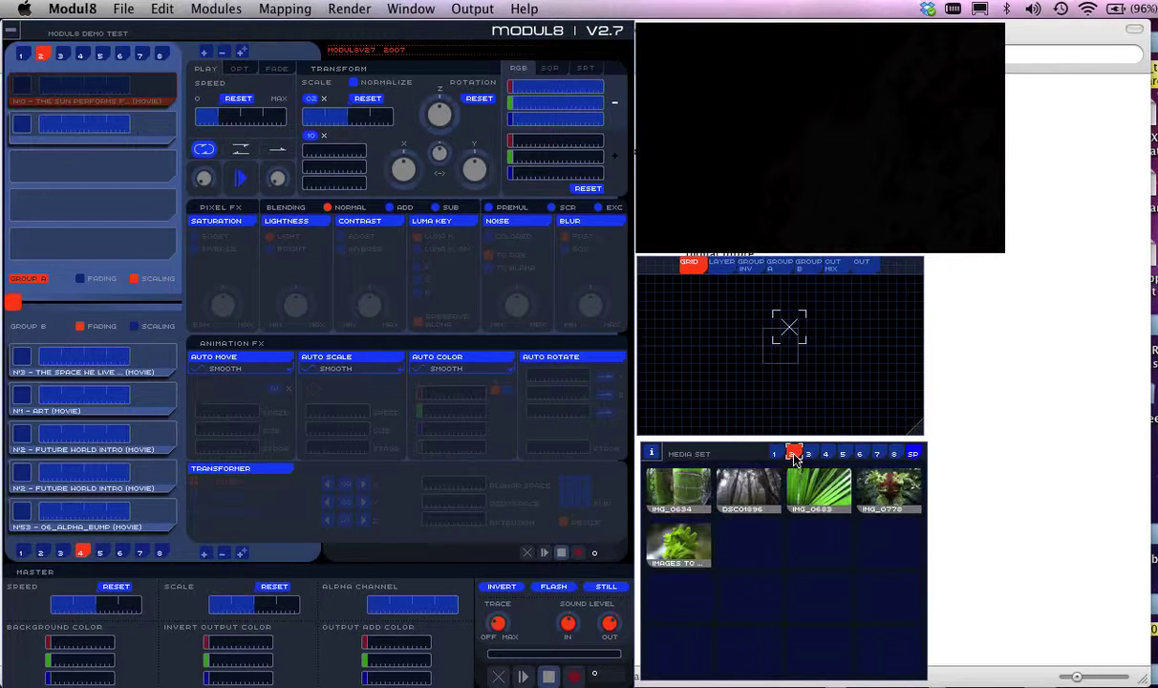
pyautogui.click(679, 543)
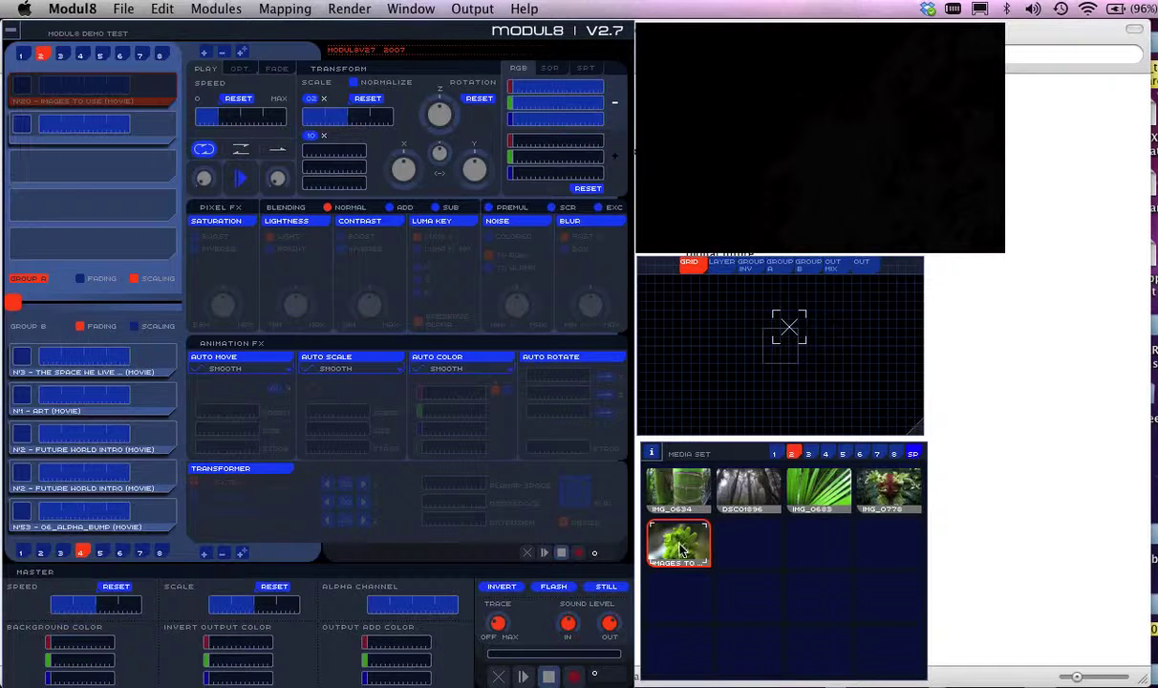
# Move the empty layer to the top, load the 'images to use' slideshow into it, and tilt it slightly on Z
pyautogui.click(22, 140)
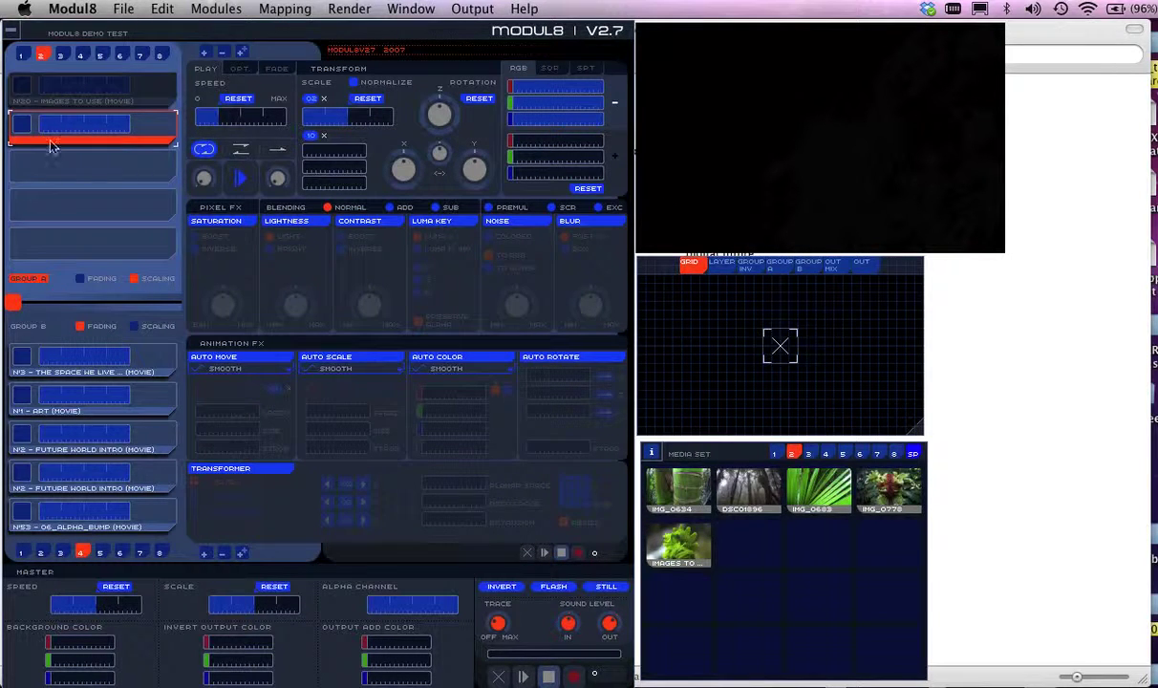
pyautogui.moveTo(50, 141); pyautogui.dragTo(41, 86)
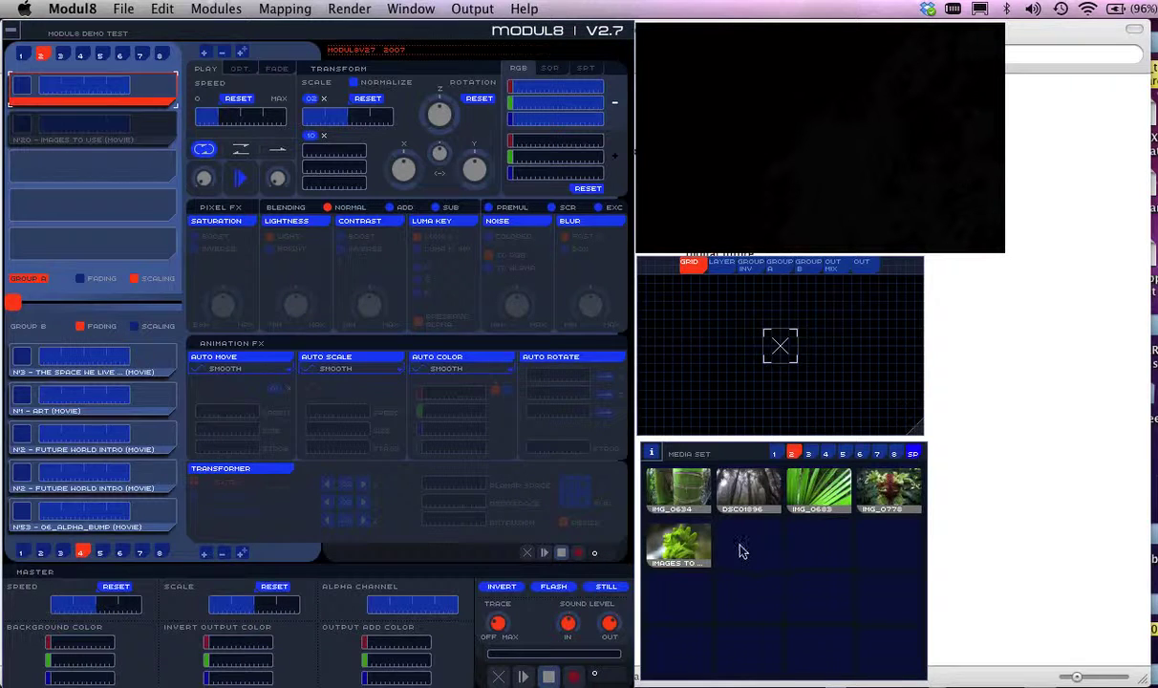
pyautogui.click(677, 542)
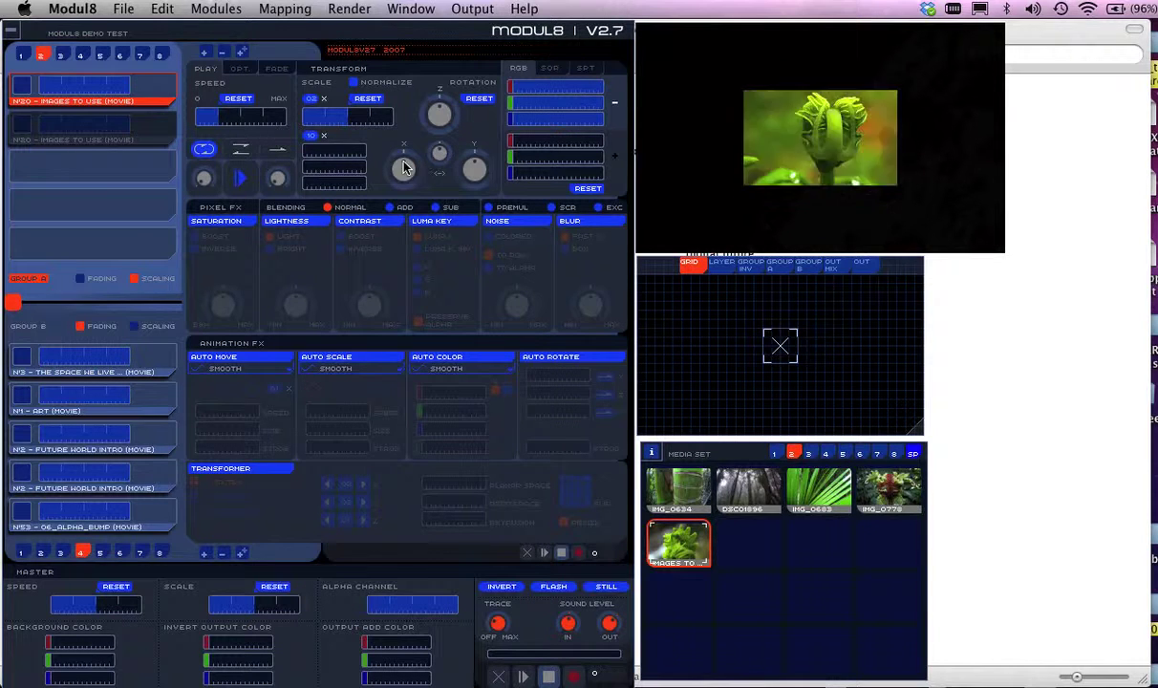
pyautogui.moveTo(438, 114); pyautogui.dragTo(423, 115)
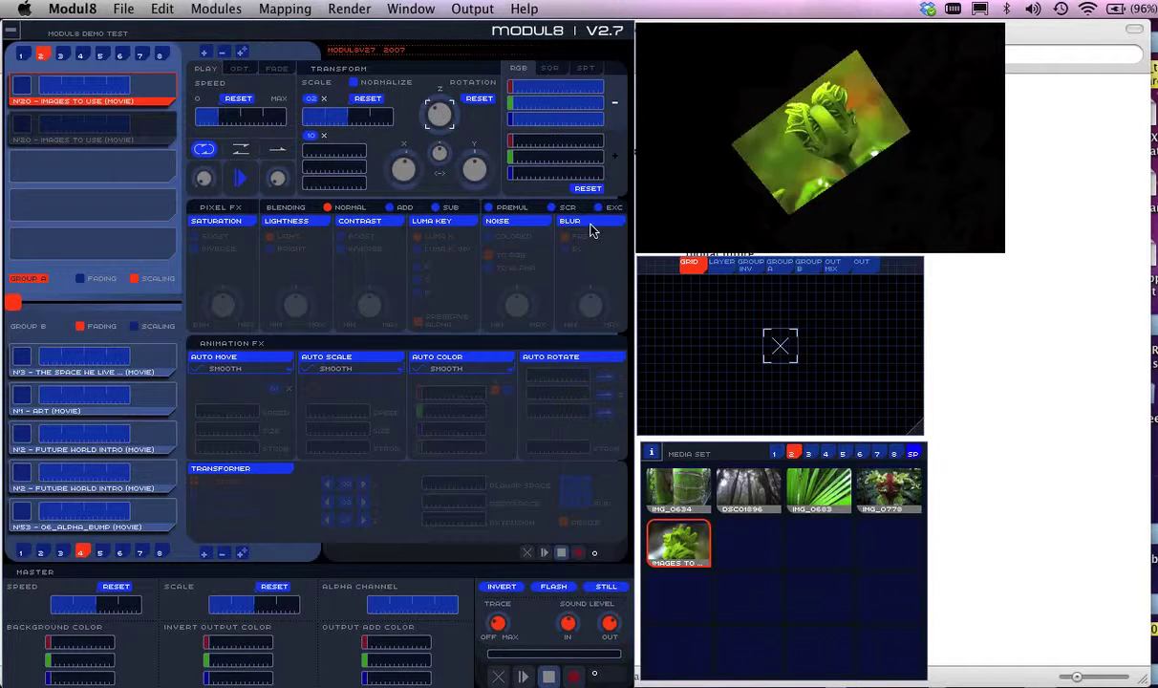
# Enable Luma Key on the top image-folder layer and select the second image-folder layer
pyautogui.click(442, 223)
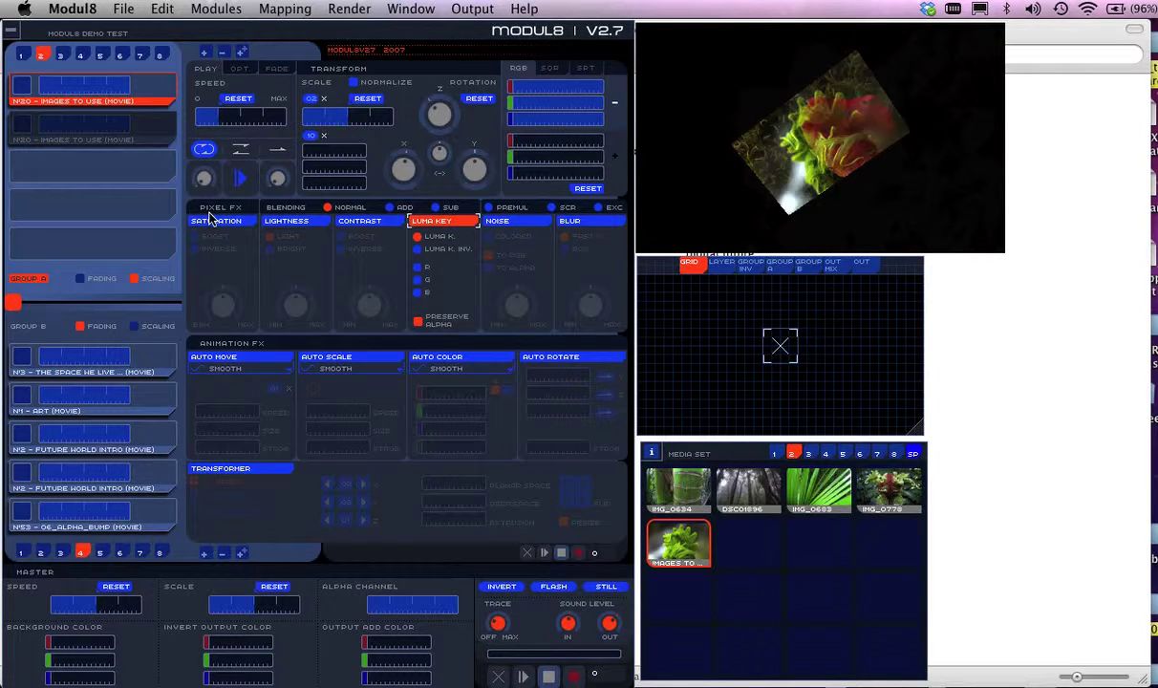
pyautogui.click(17, 136)
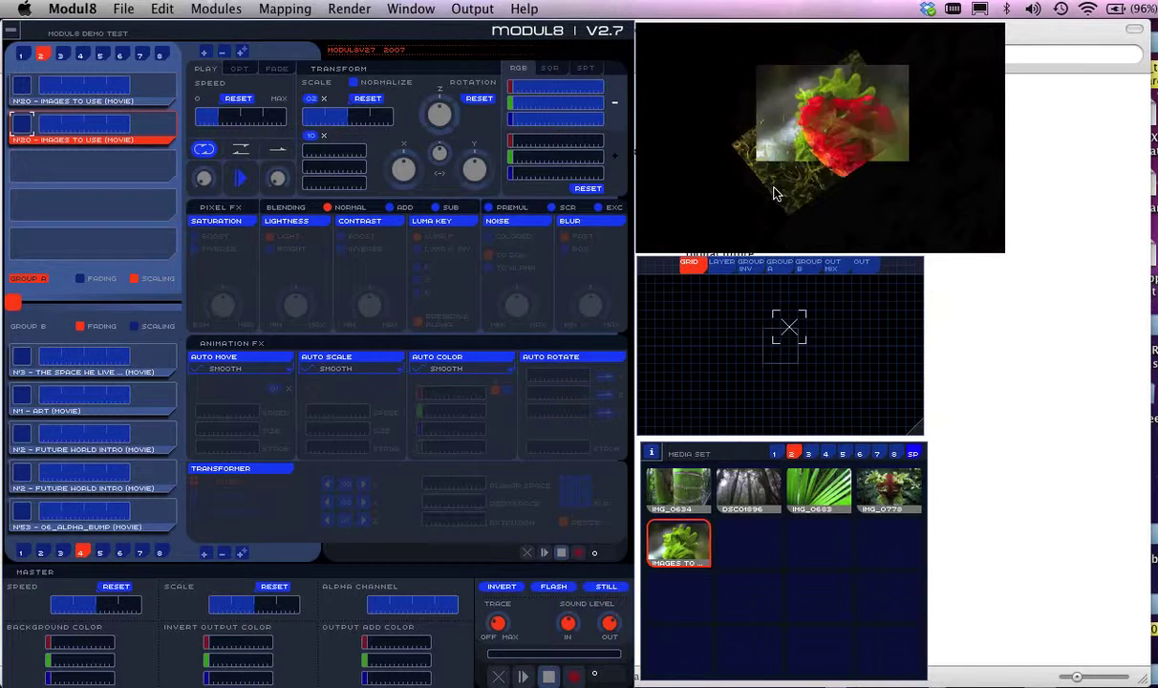
# Turn on Auto Rotate for the second layer with rotation on the X, Z and Y axes
pyautogui.click(551, 358)
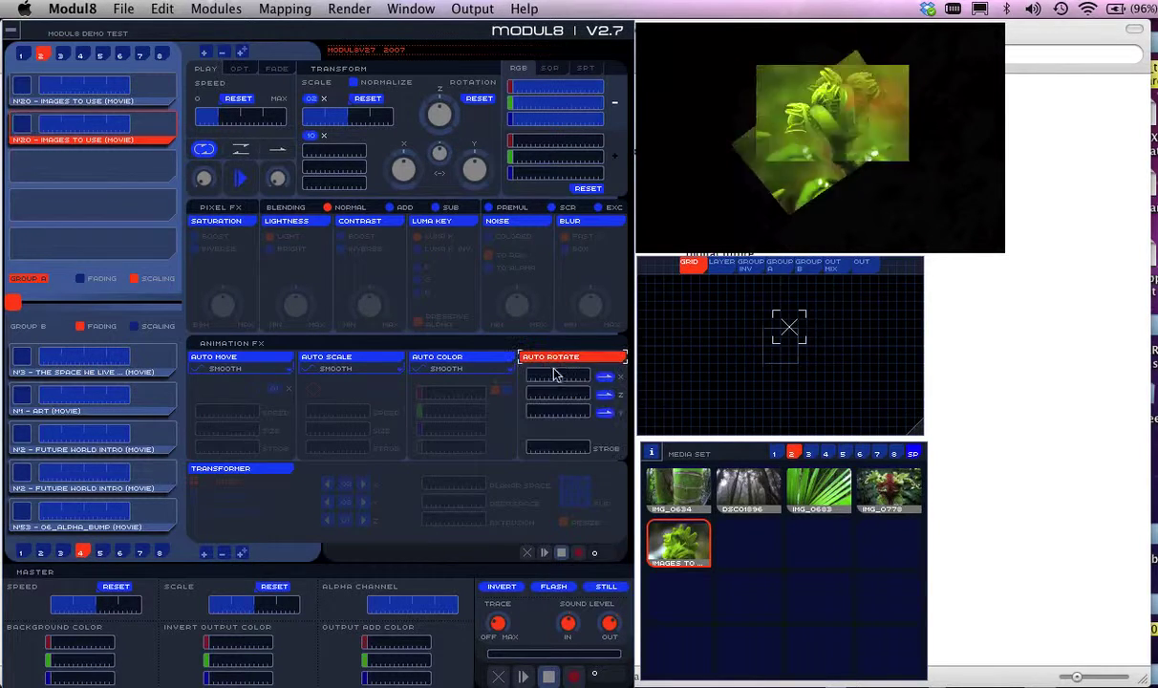
pyautogui.click(535, 375)
pyautogui.click(544, 393)
pyautogui.click(543, 412)
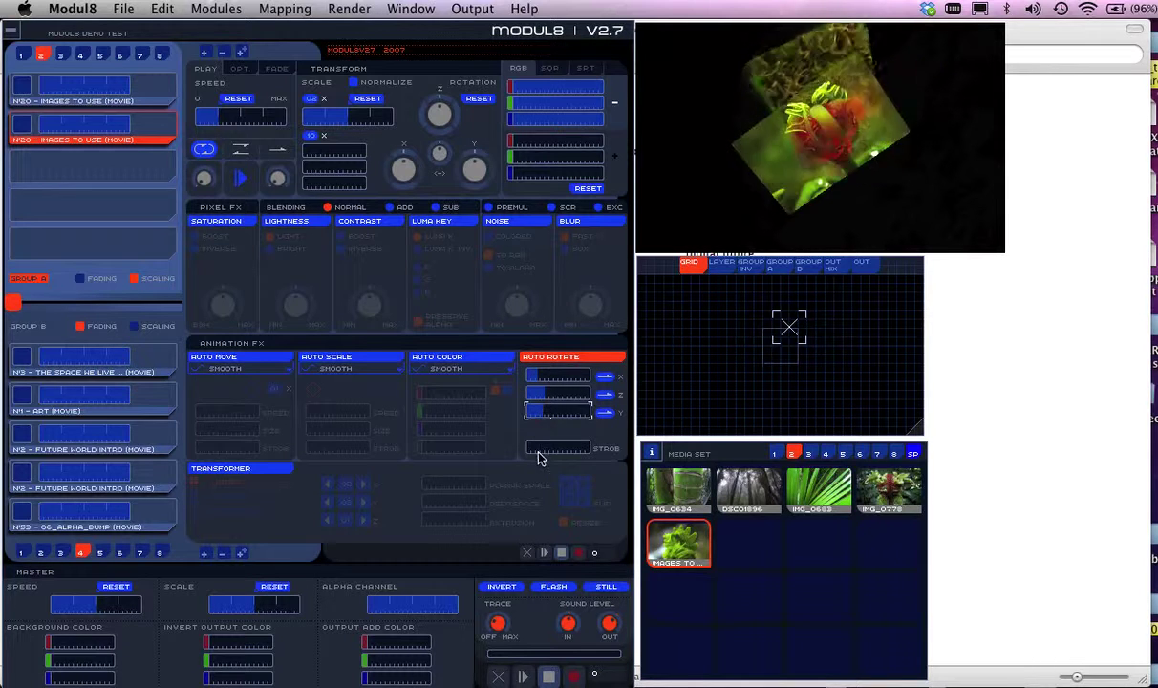
# Give the first layer Auto Rotate and a Transformer in Patch mode with the sphere shape
pyautogui.click(131, 104)
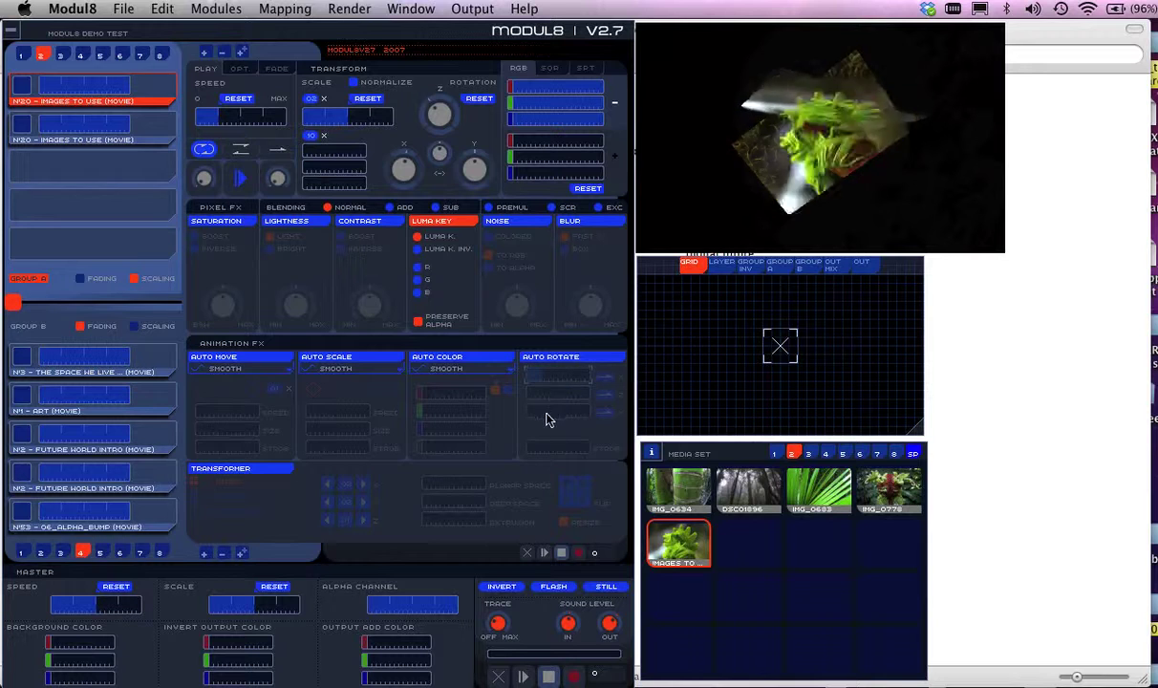
pyautogui.click(552, 358)
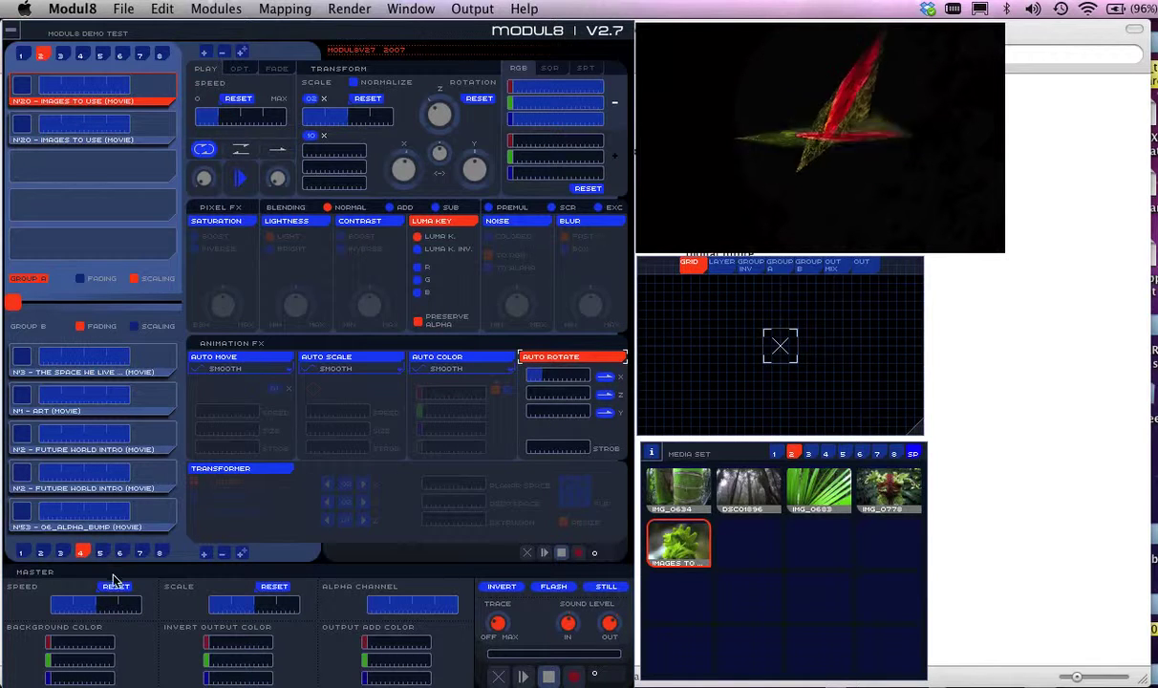
pyautogui.click(251, 469)
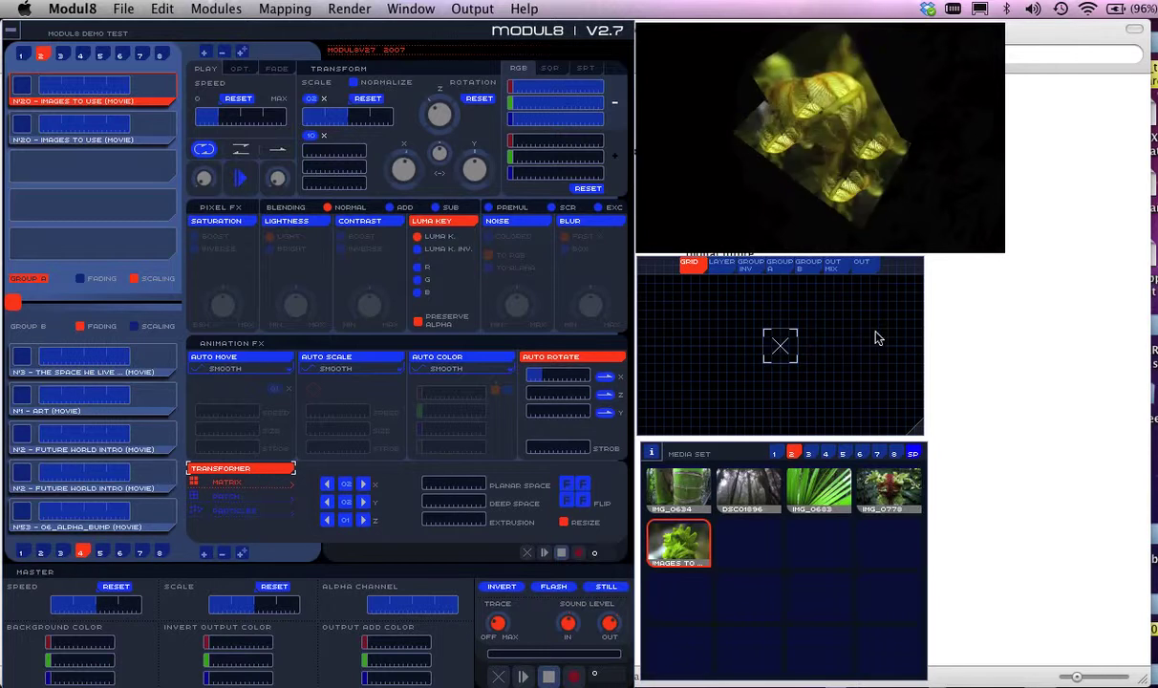
pyautogui.click(237, 497)
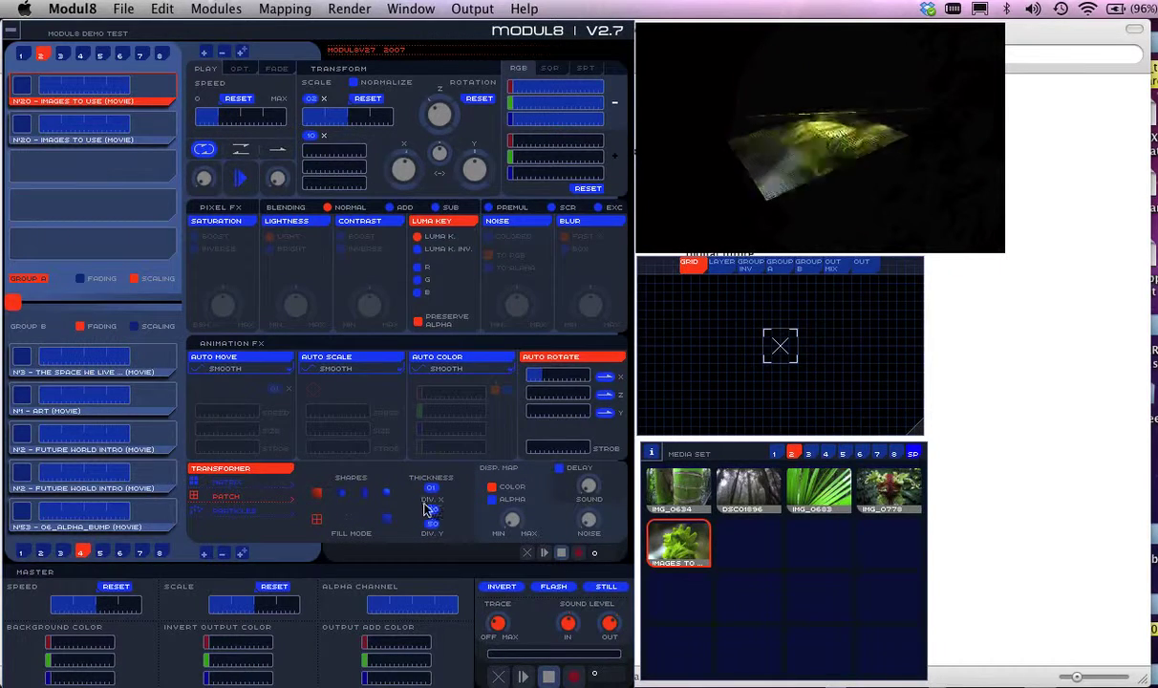
pyautogui.click(385, 493)
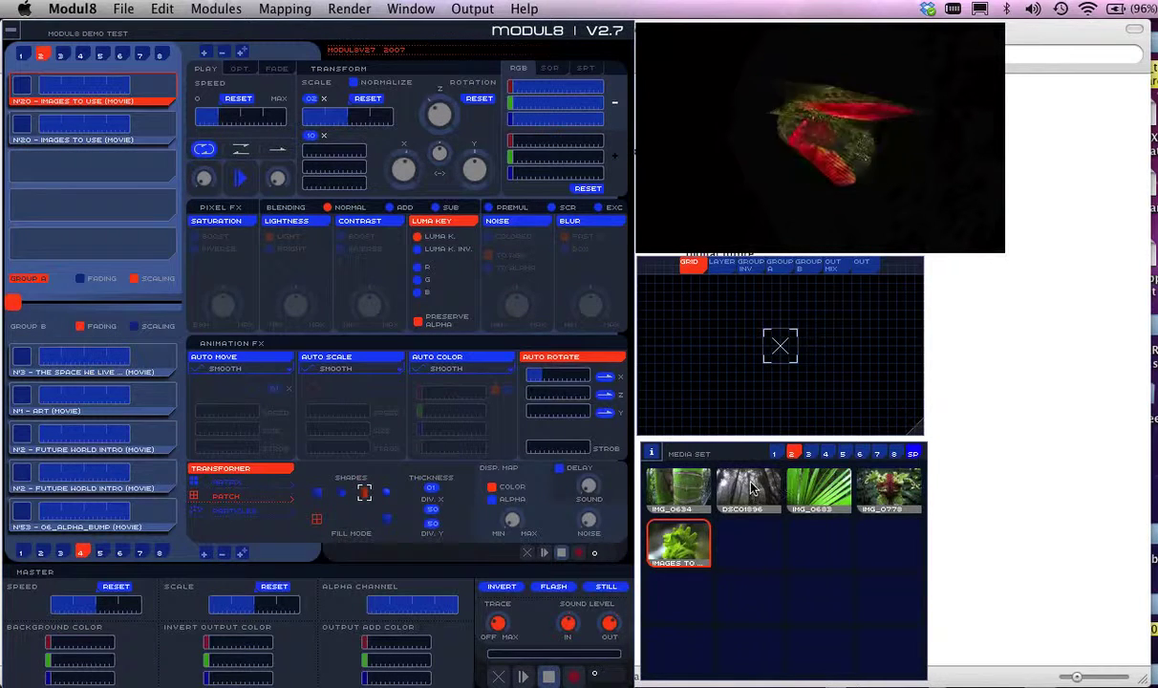
# Load Video Input 1 into the top layer and try Matrix, then Particles, before switching to the Text source
pyautogui.click(913, 455)
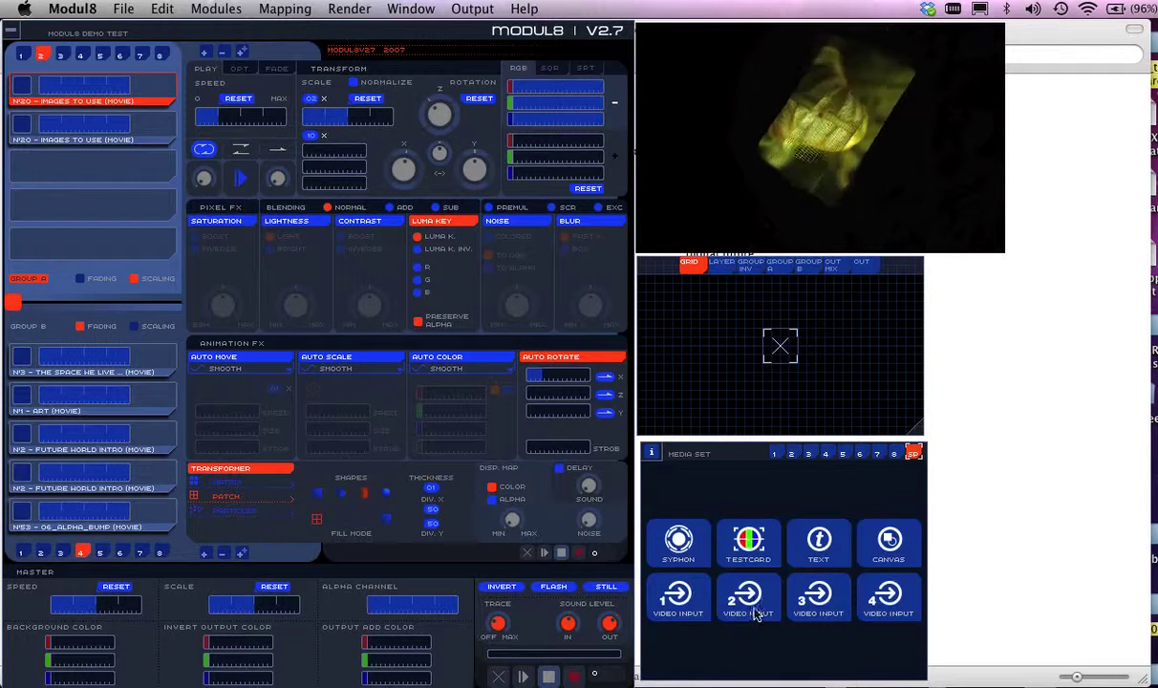
pyautogui.click(678, 594)
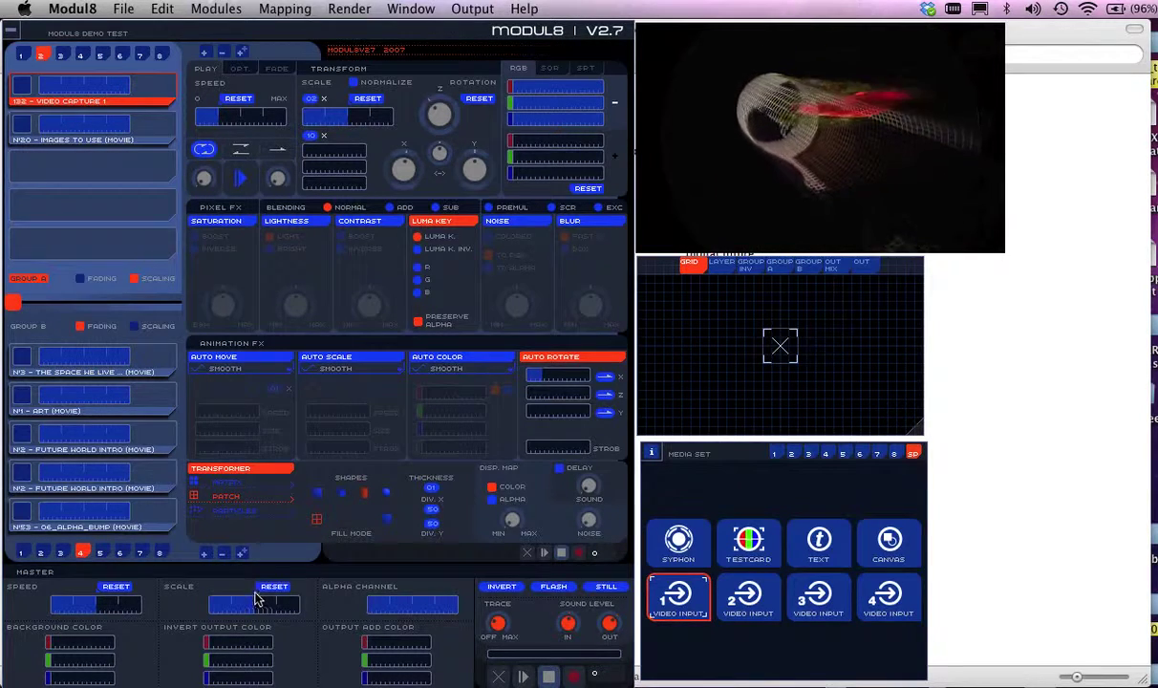
pyautogui.click(226, 482)
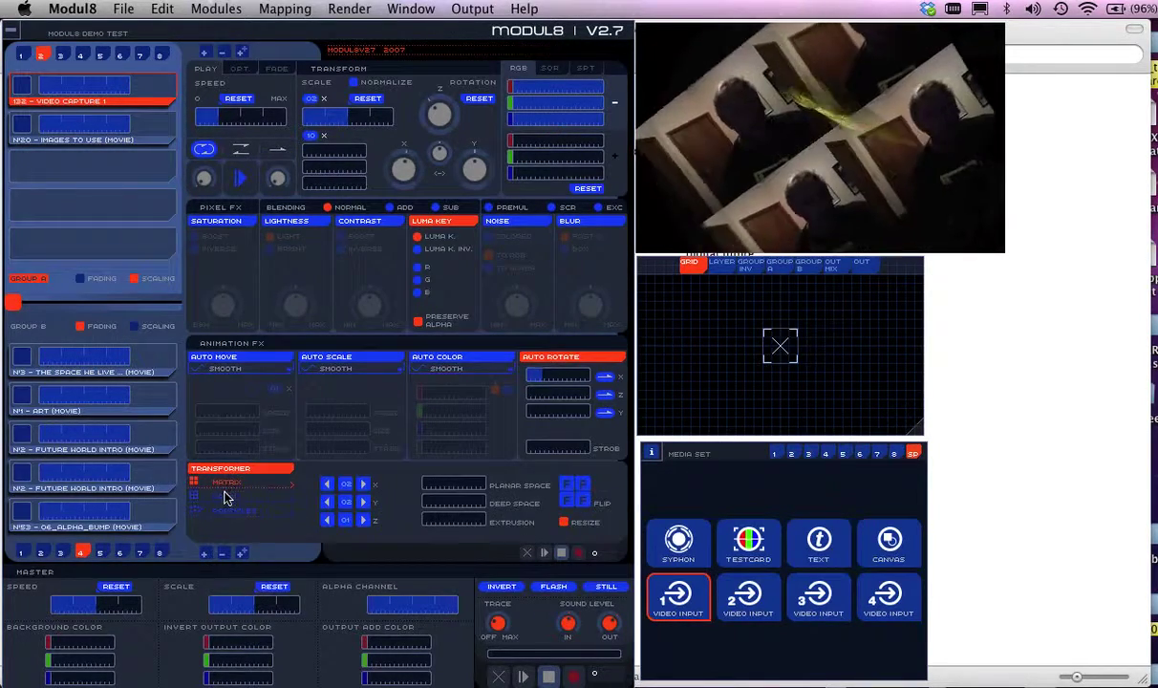
pyautogui.click(231, 521)
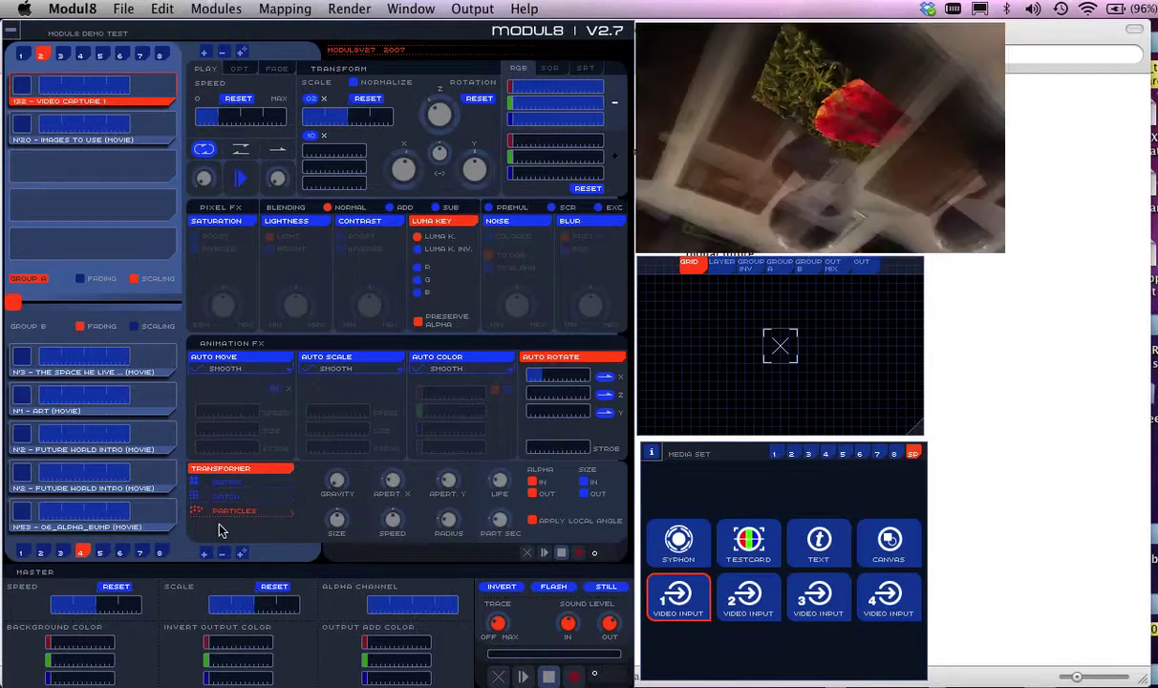
pyautogui.click(820, 543)
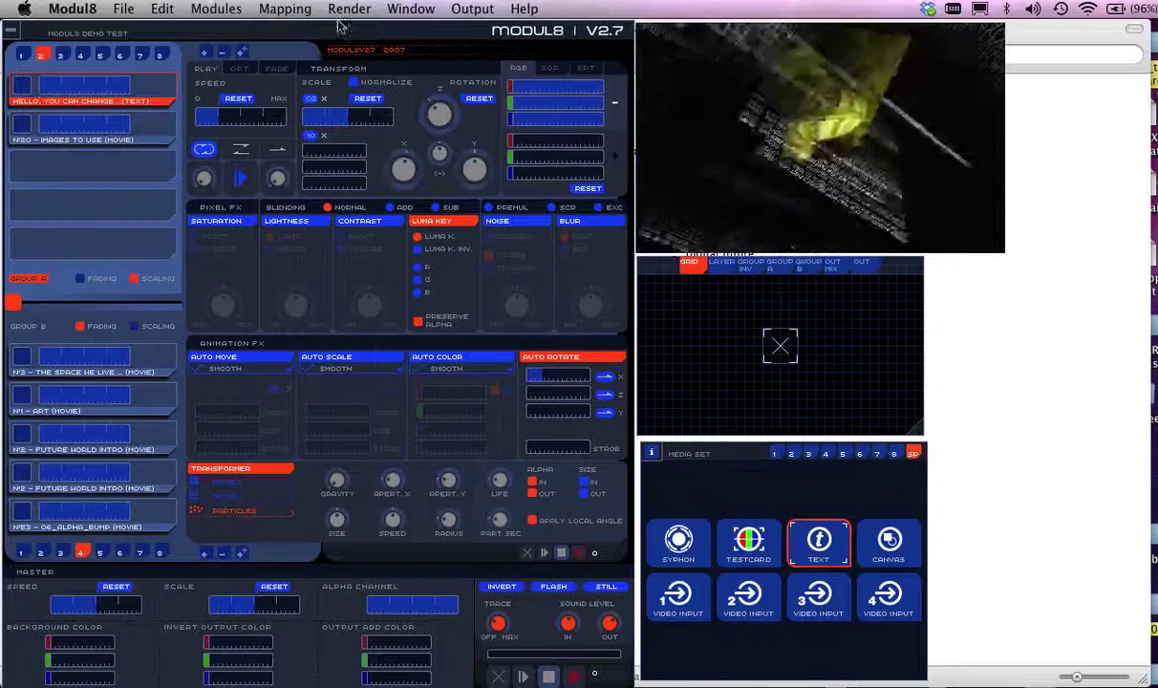
# Browse the Window, Render and Mapping menus, then bring up the Modules > Show list
pyautogui.click(409, 12)
pyautogui.moveTo(362, 14)
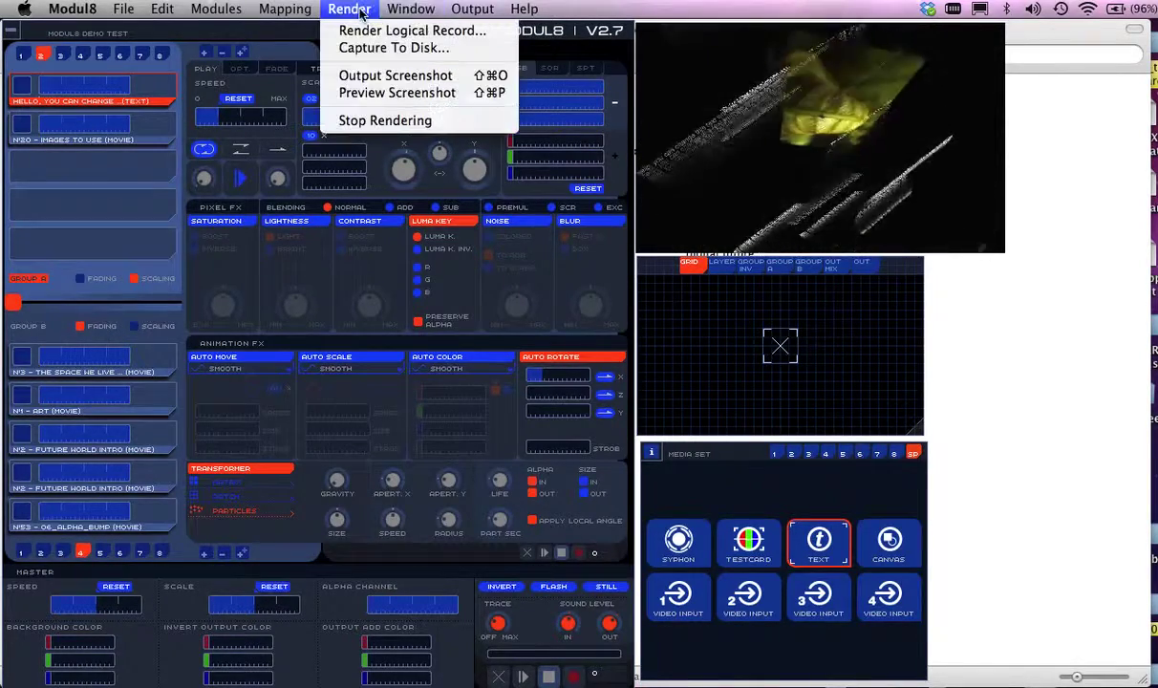
pyautogui.moveTo(298, 10)
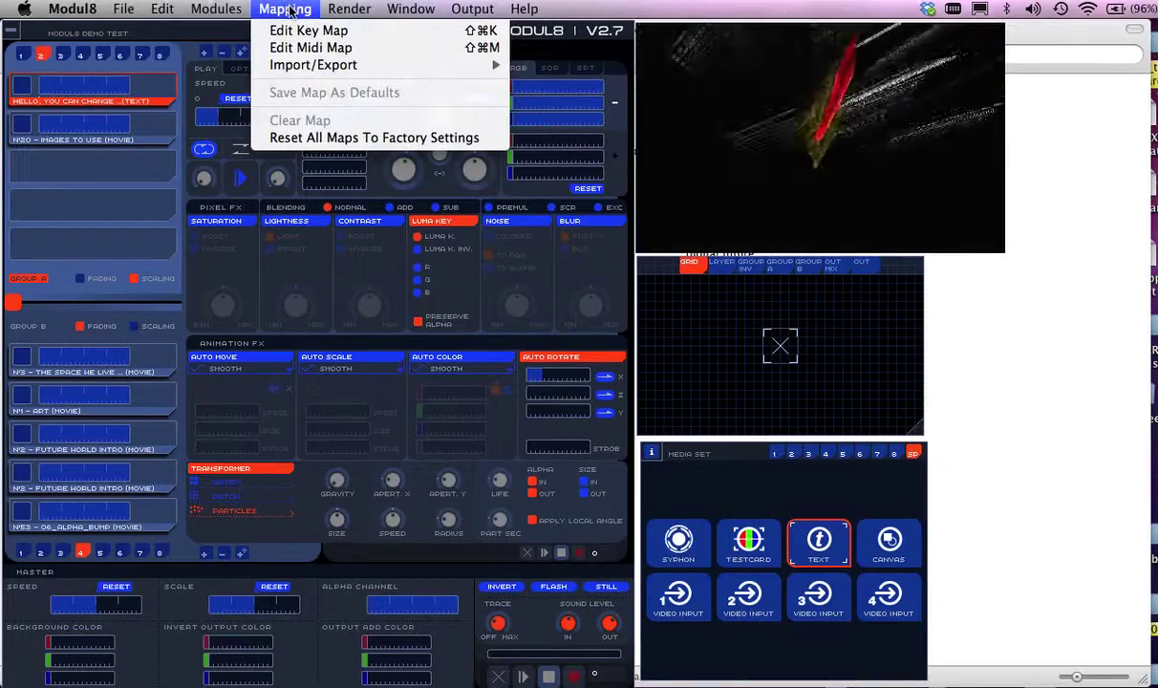
pyautogui.moveTo(218, 9)
pyautogui.moveTo(323, 35)
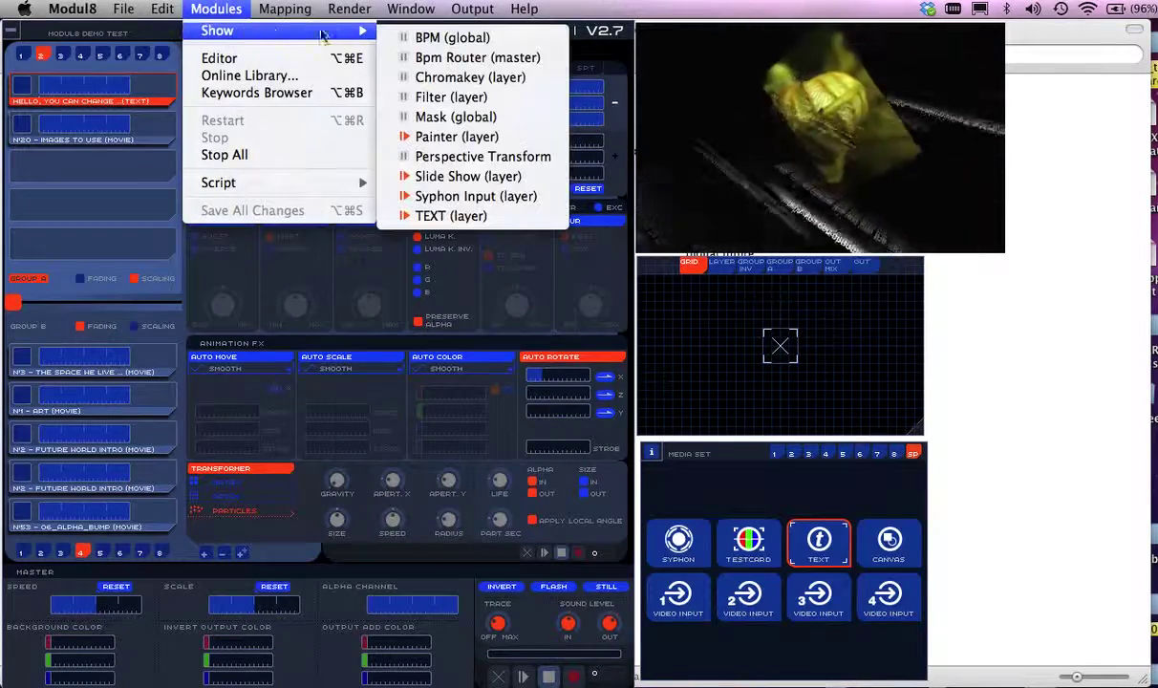
# Open the Painter (layer) module, reposition its panel, and paint white dots on the canvas
pyautogui.click(440, 138)
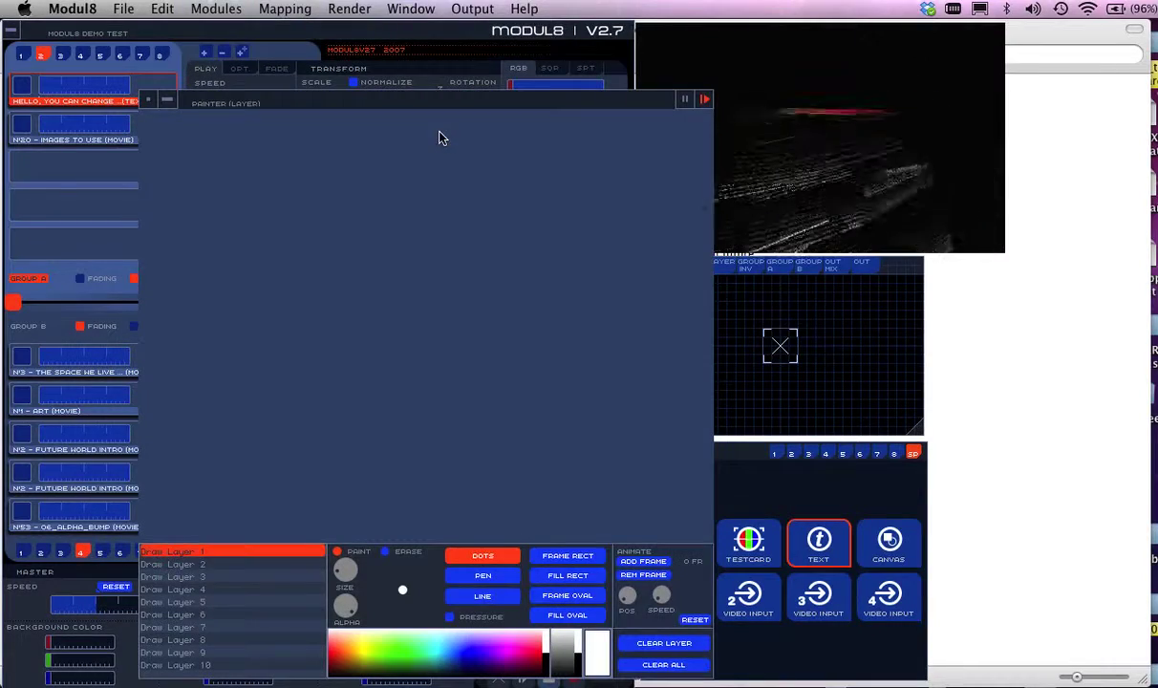
pyautogui.moveTo(453, 103); pyautogui.dragTo(384, 59)
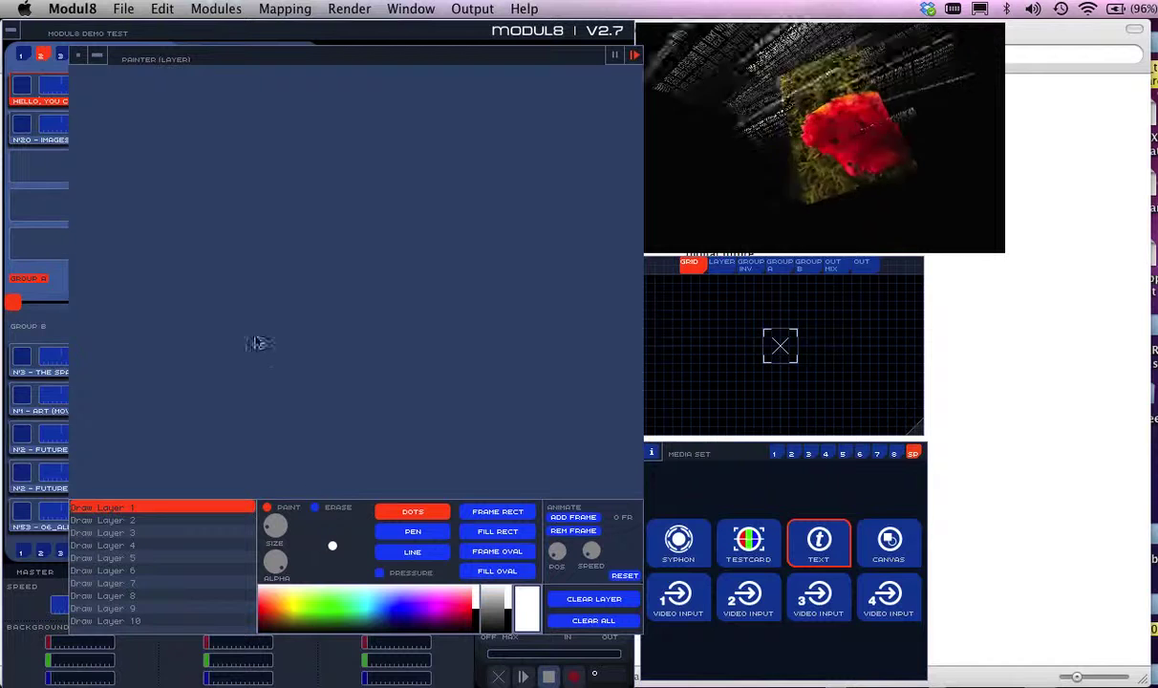
pyautogui.click(219, 301)
pyautogui.click(268, 255)
pyautogui.click(329, 174)
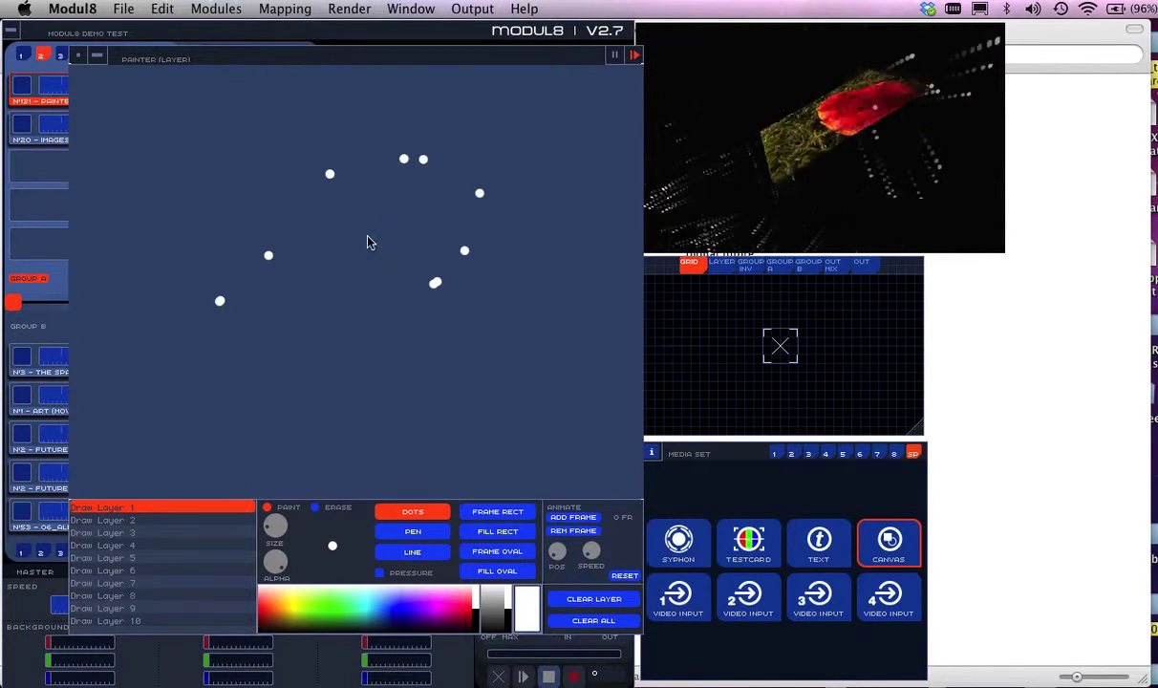
pyautogui.click(396, 214)
pyautogui.click(334, 280)
pyautogui.click(296, 339)
pyautogui.click(306, 339)
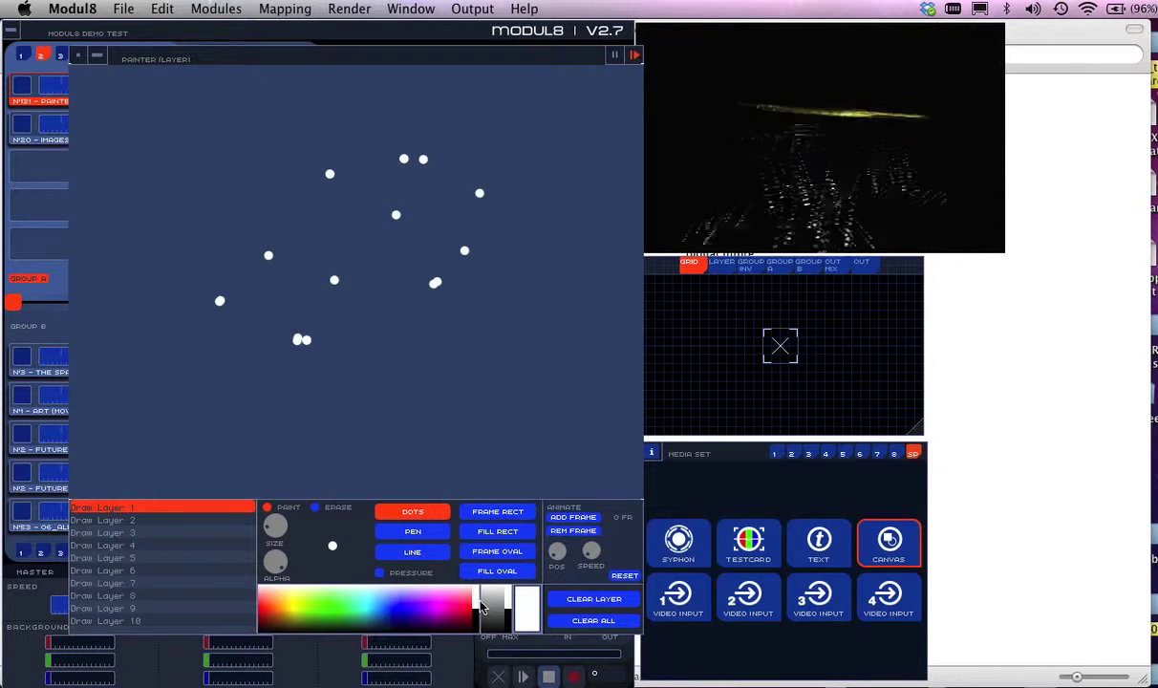
# Switch to the Pen tool, choose green, and draw several freehand strokes, including a V shape
pyautogui.click(413, 531)
pyautogui.moveTo(435, 364); pyautogui.dragTo(389, 251)
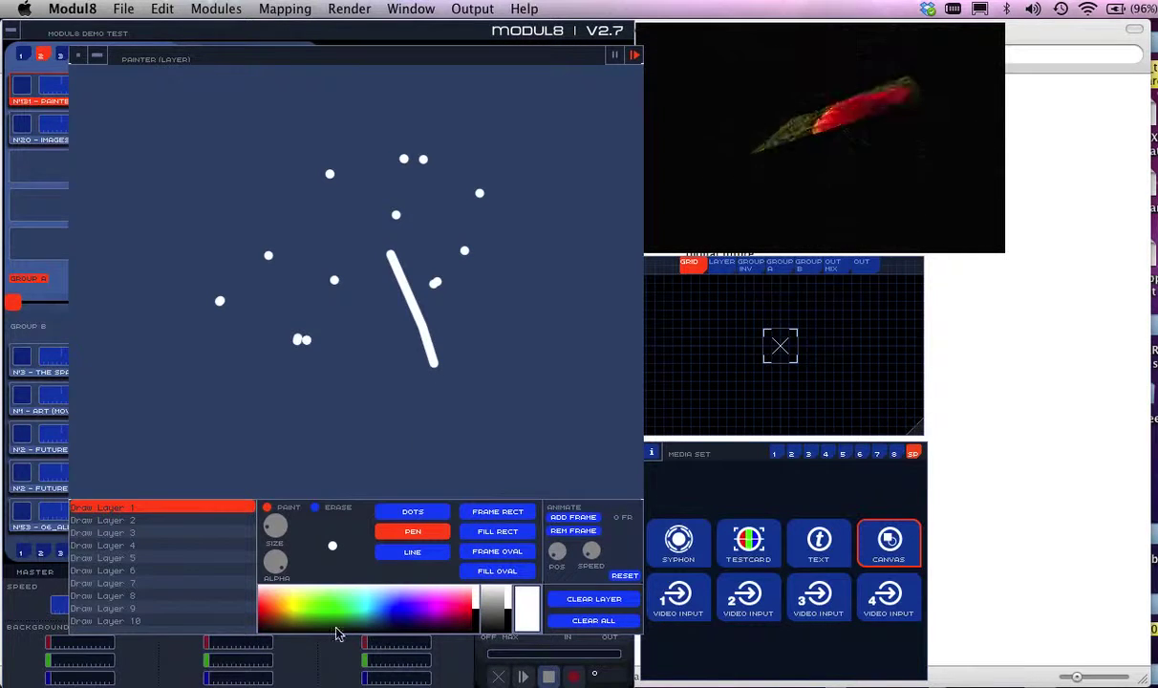
pyautogui.click(321, 600)
pyautogui.moveTo(379, 319); pyautogui.dragTo(467, 219)
pyautogui.moveTo(279, 248); pyautogui.dragTo(230, 169)
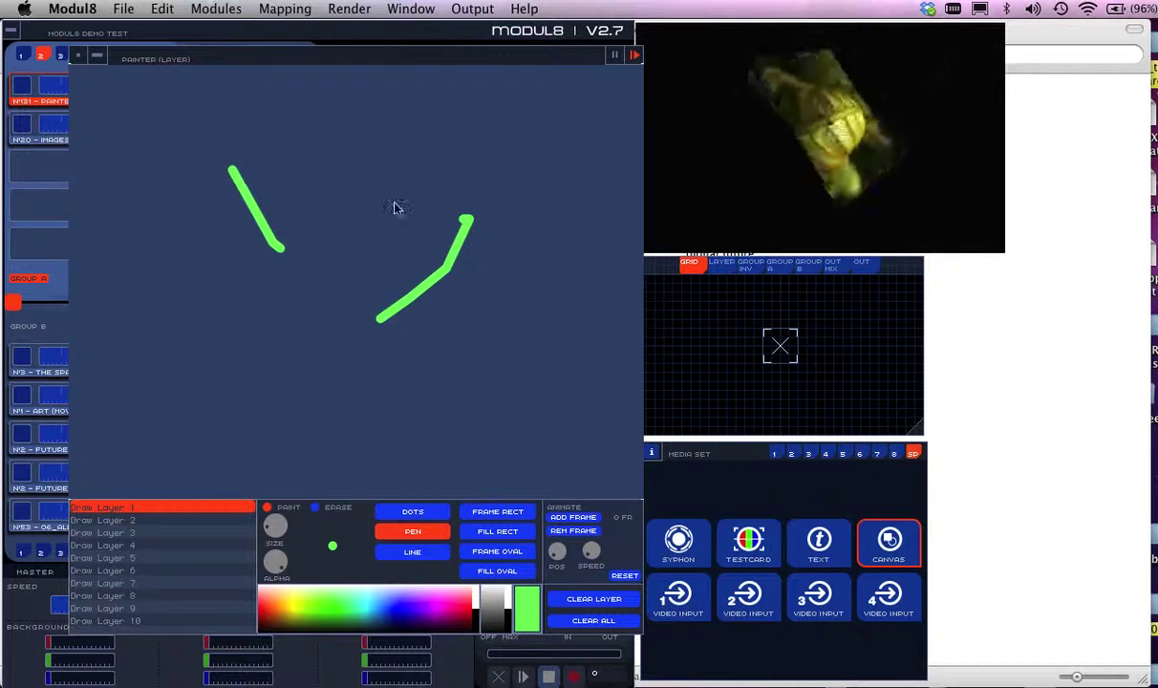
pyautogui.moveTo(481, 365); pyautogui.dragTo(504, 374)
pyautogui.moveTo(341, 385); pyautogui.dragTo(459, 291)
pyautogui.moveTo(379, 186); pyautogui.dragTo(413, 141)
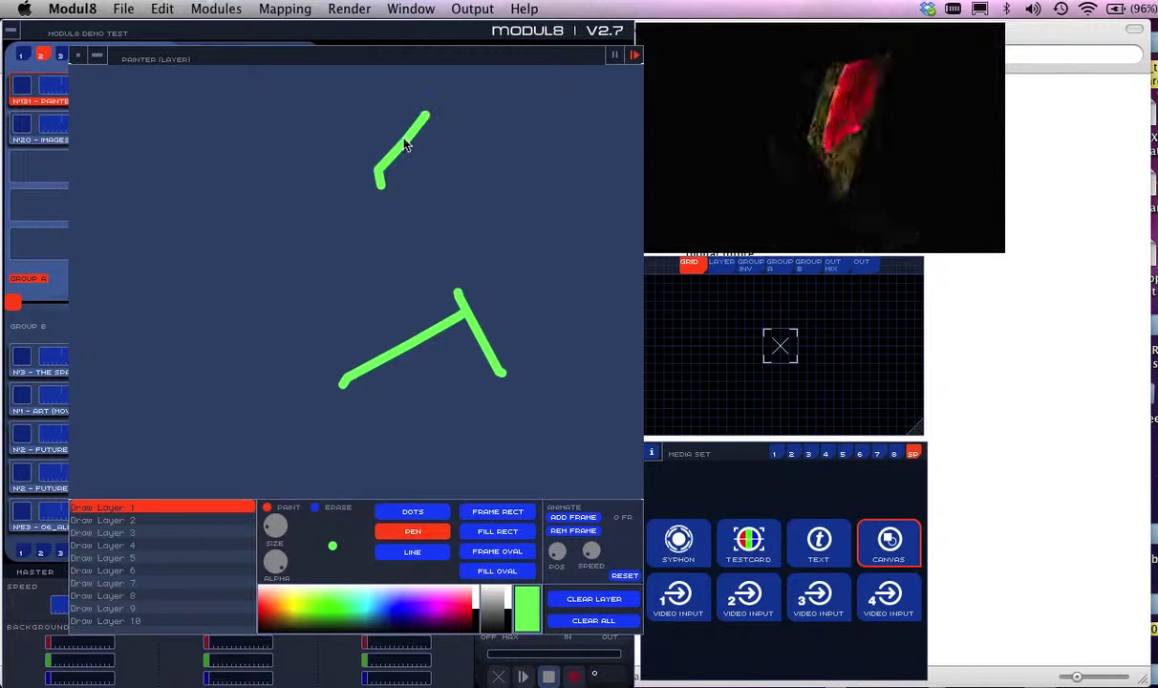
pyautogui.moveTo(289, 171); pyautogui.dragTo(301, 292)
pyautogui.moveTo(480, 137); pyautogui.dragTo(468, 227)
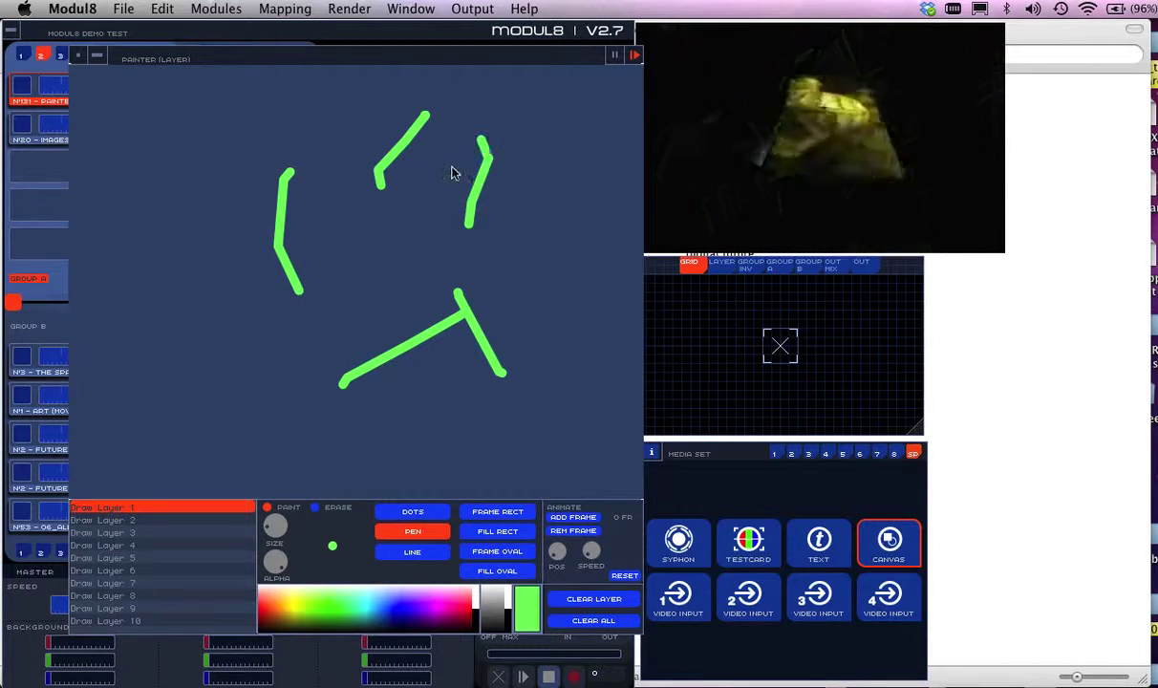